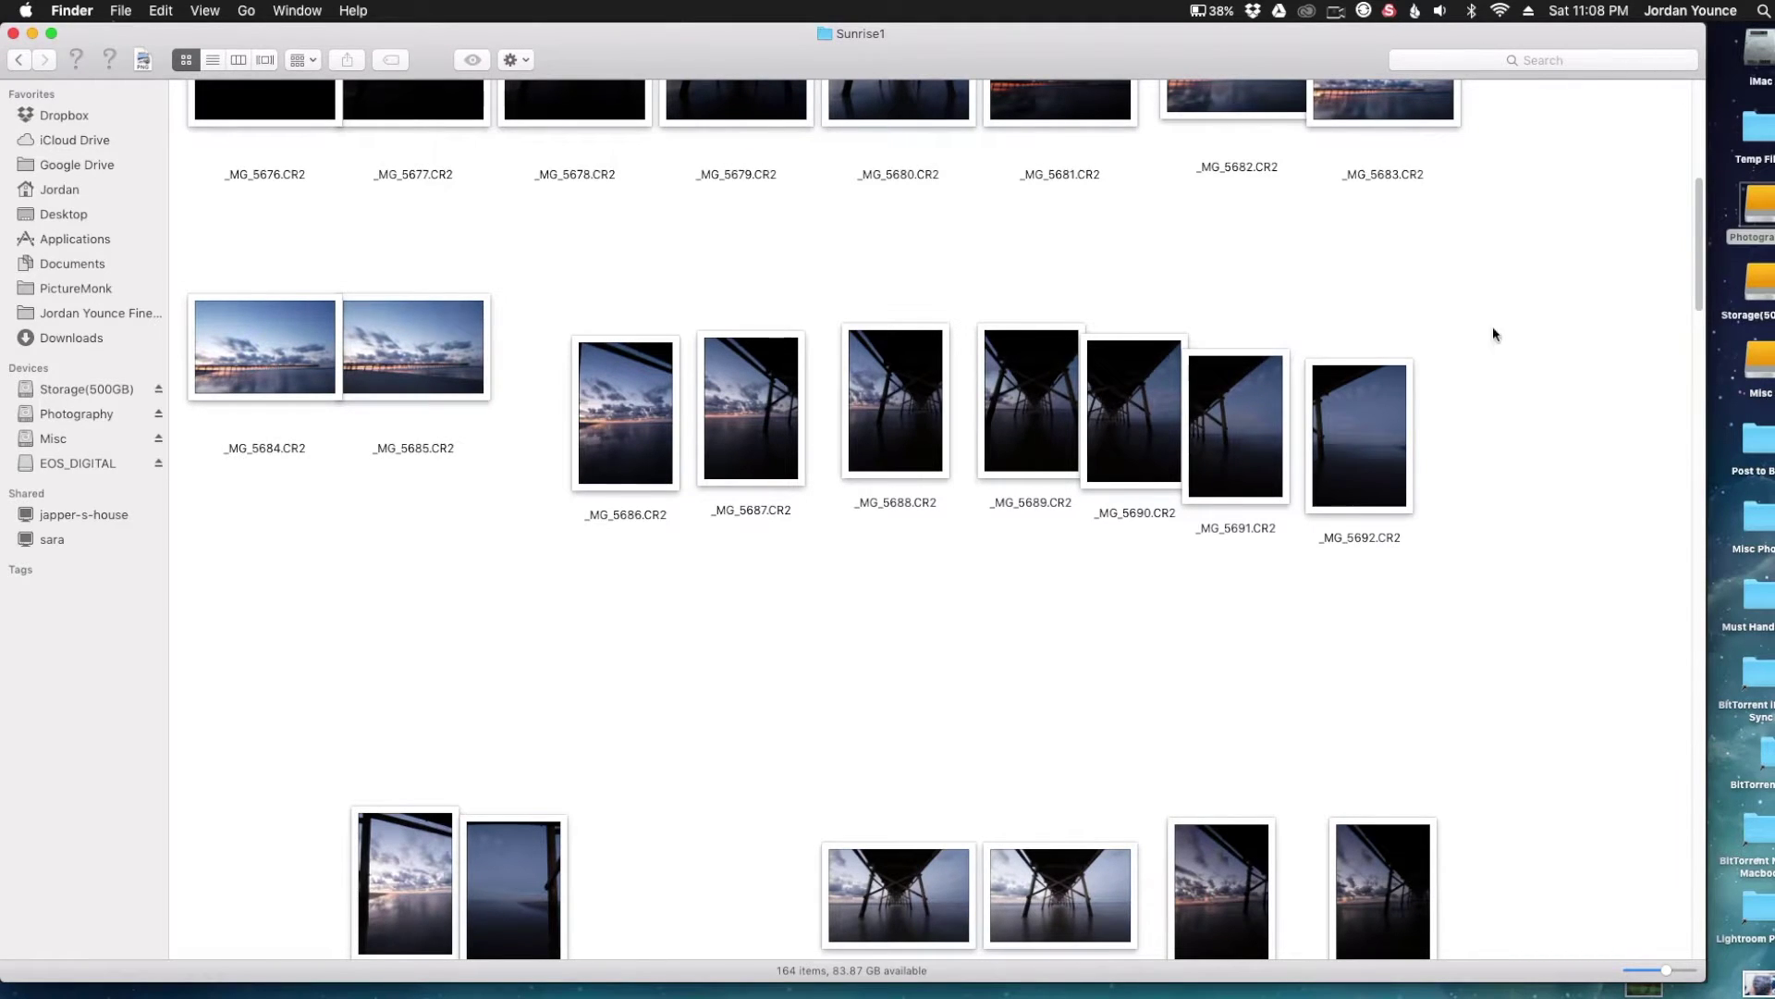
- Select the seven under-pier frames _MG_5686 to _MG_5692 and send them to Photoshop
left_click_drag(1493, 334, 644, 568)
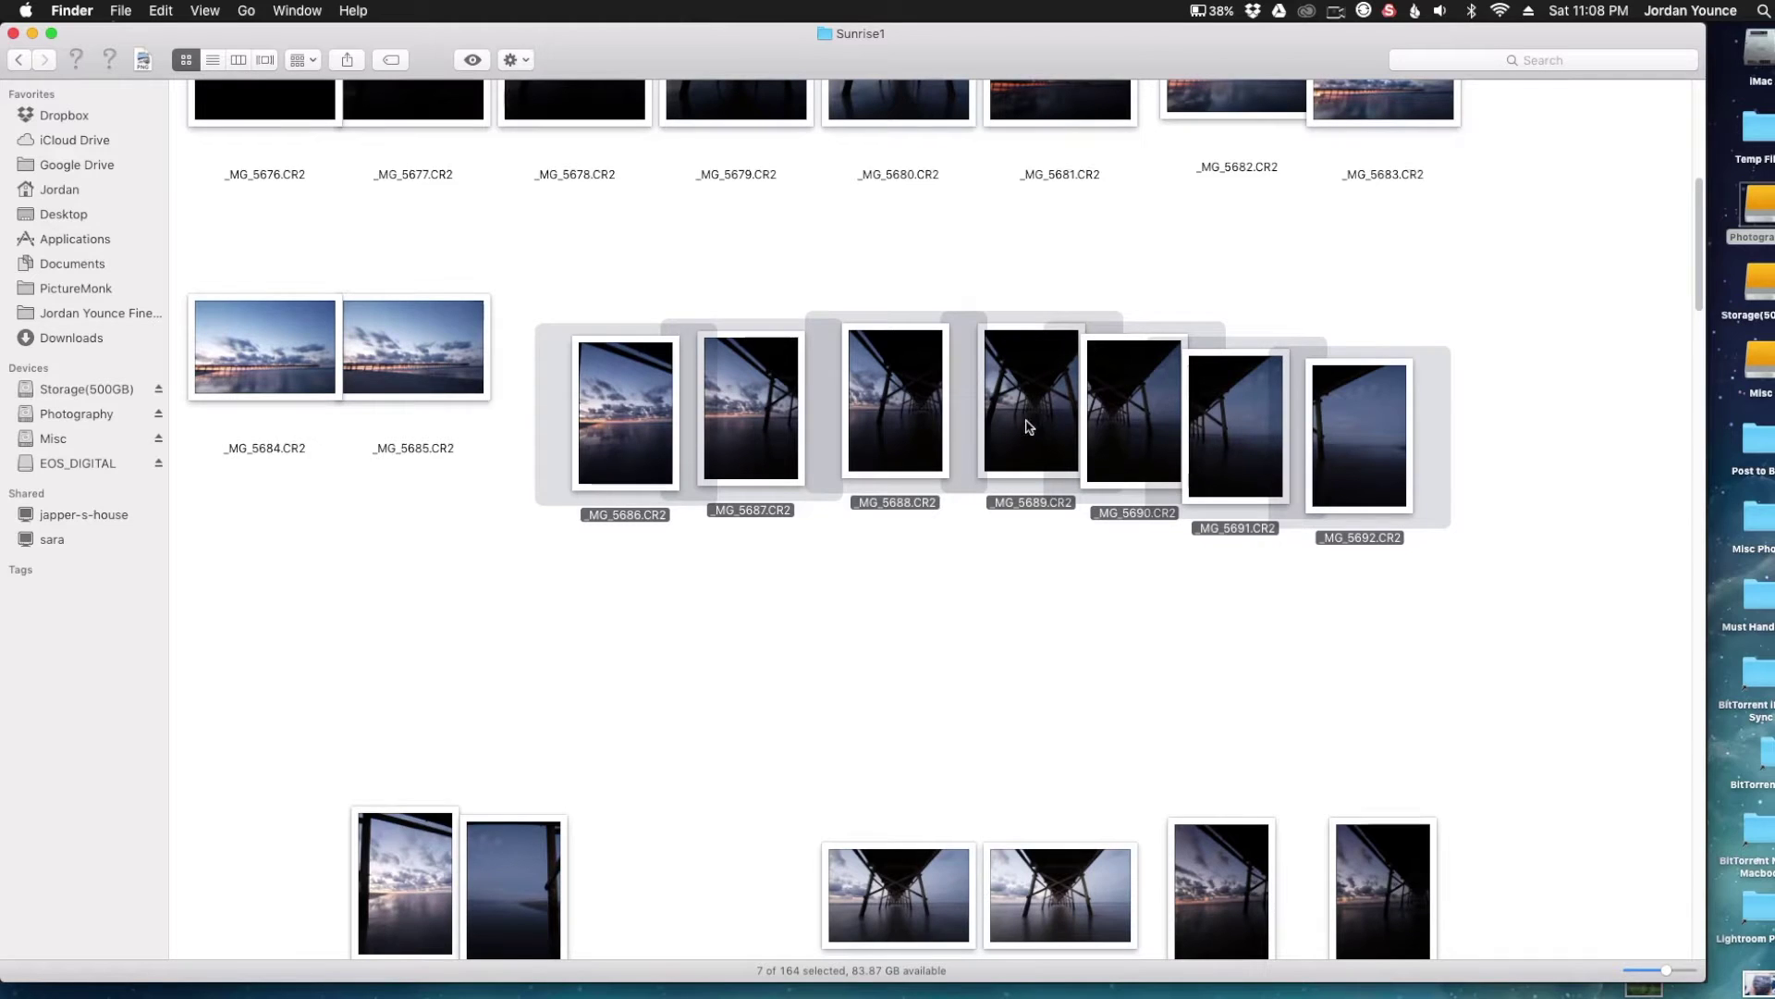
left_click_drag(1030, 411, 941, 987)
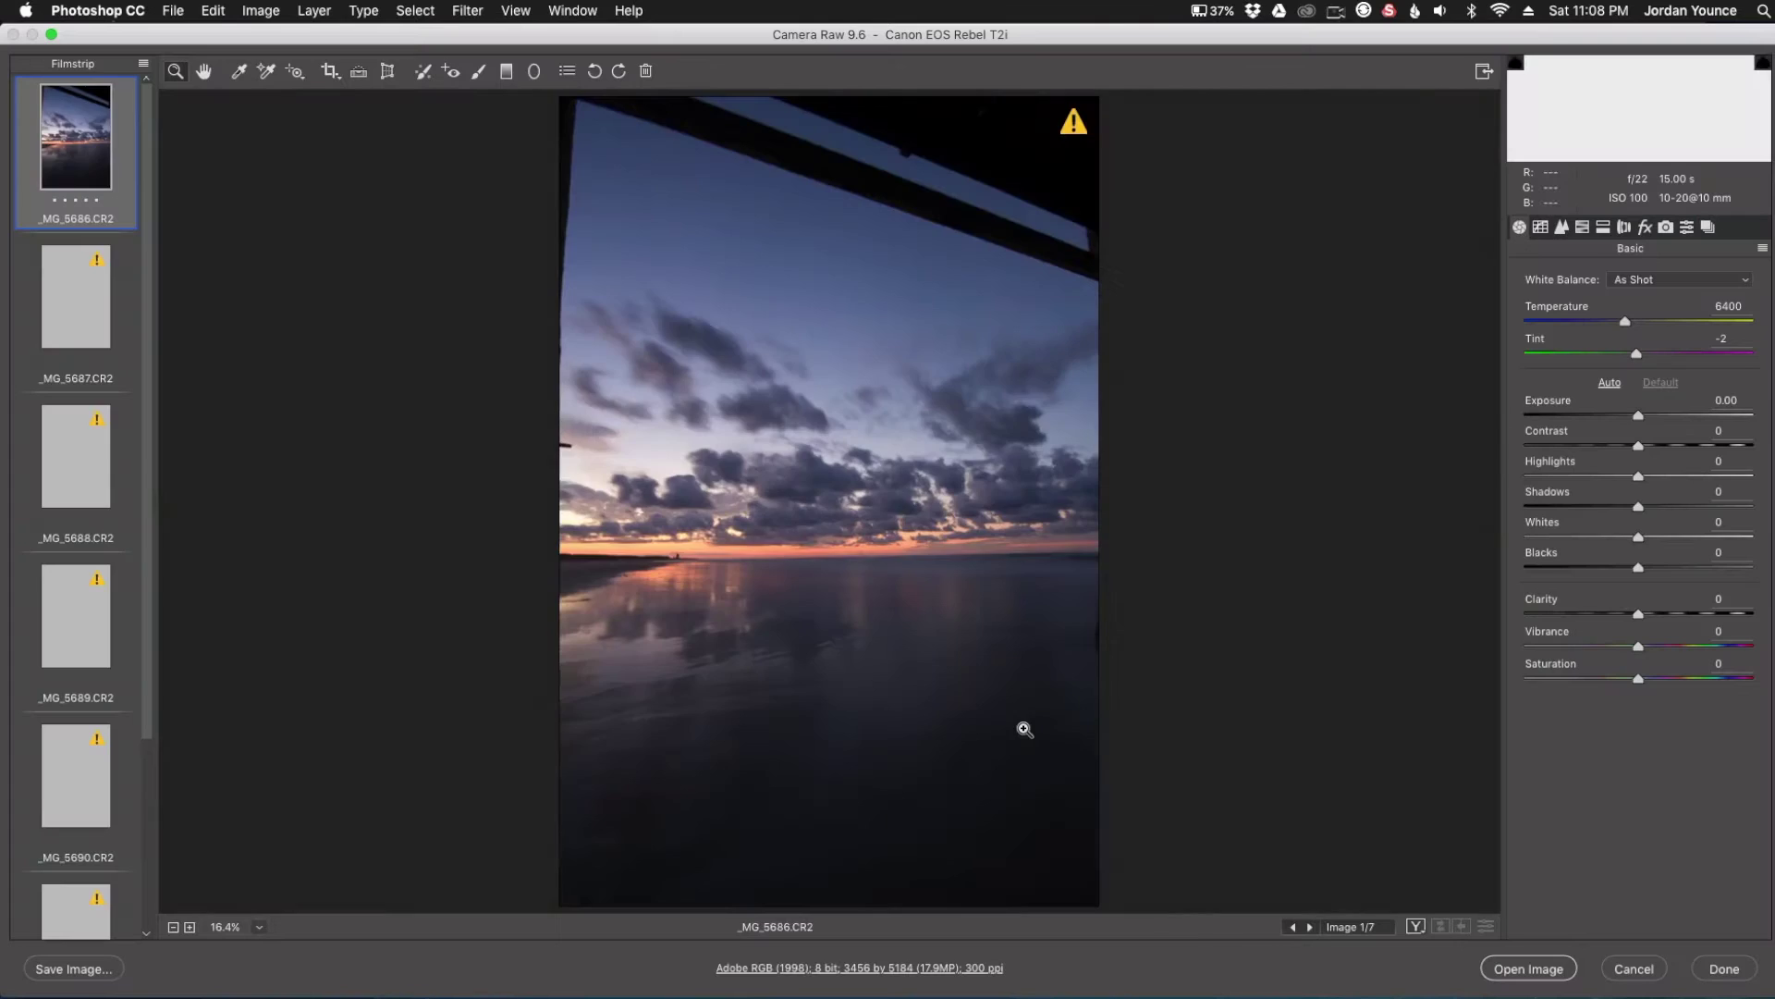
- Preview each frame from _MG_5687 through _MG_5692 in the filmstrip
left_click(95, 307)
left_click(102, 458)
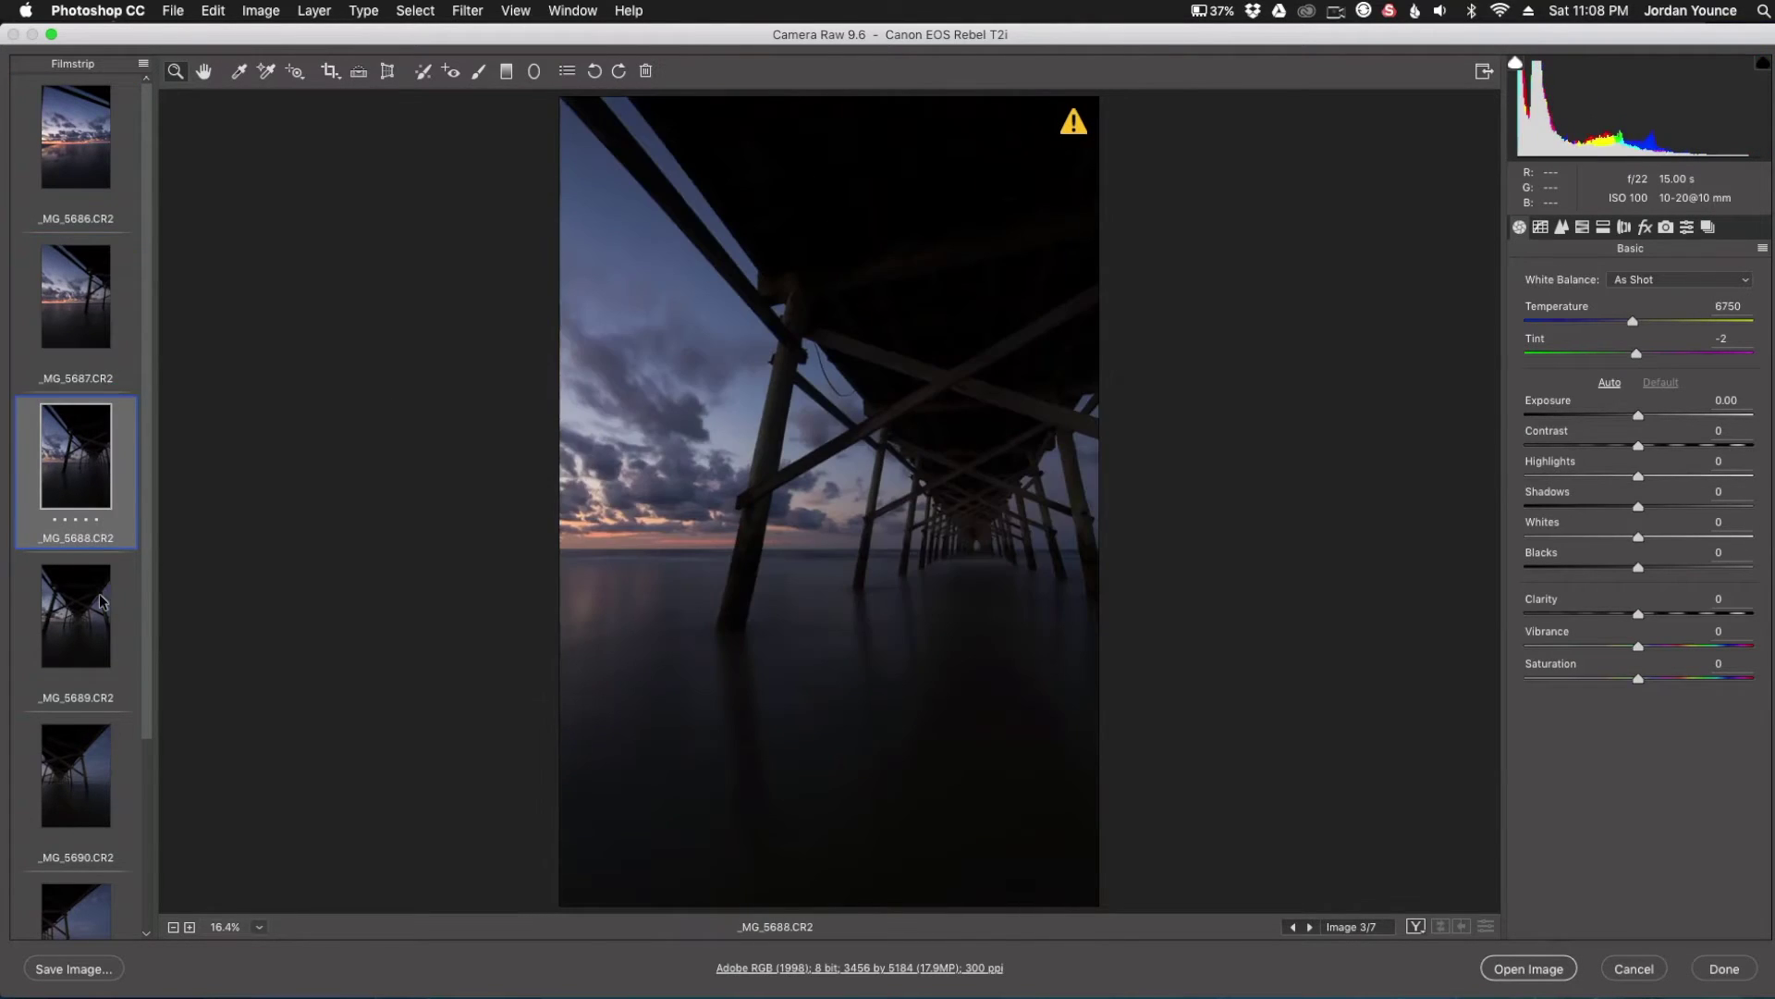
left_click(97, 601)
left_click(74, 751)
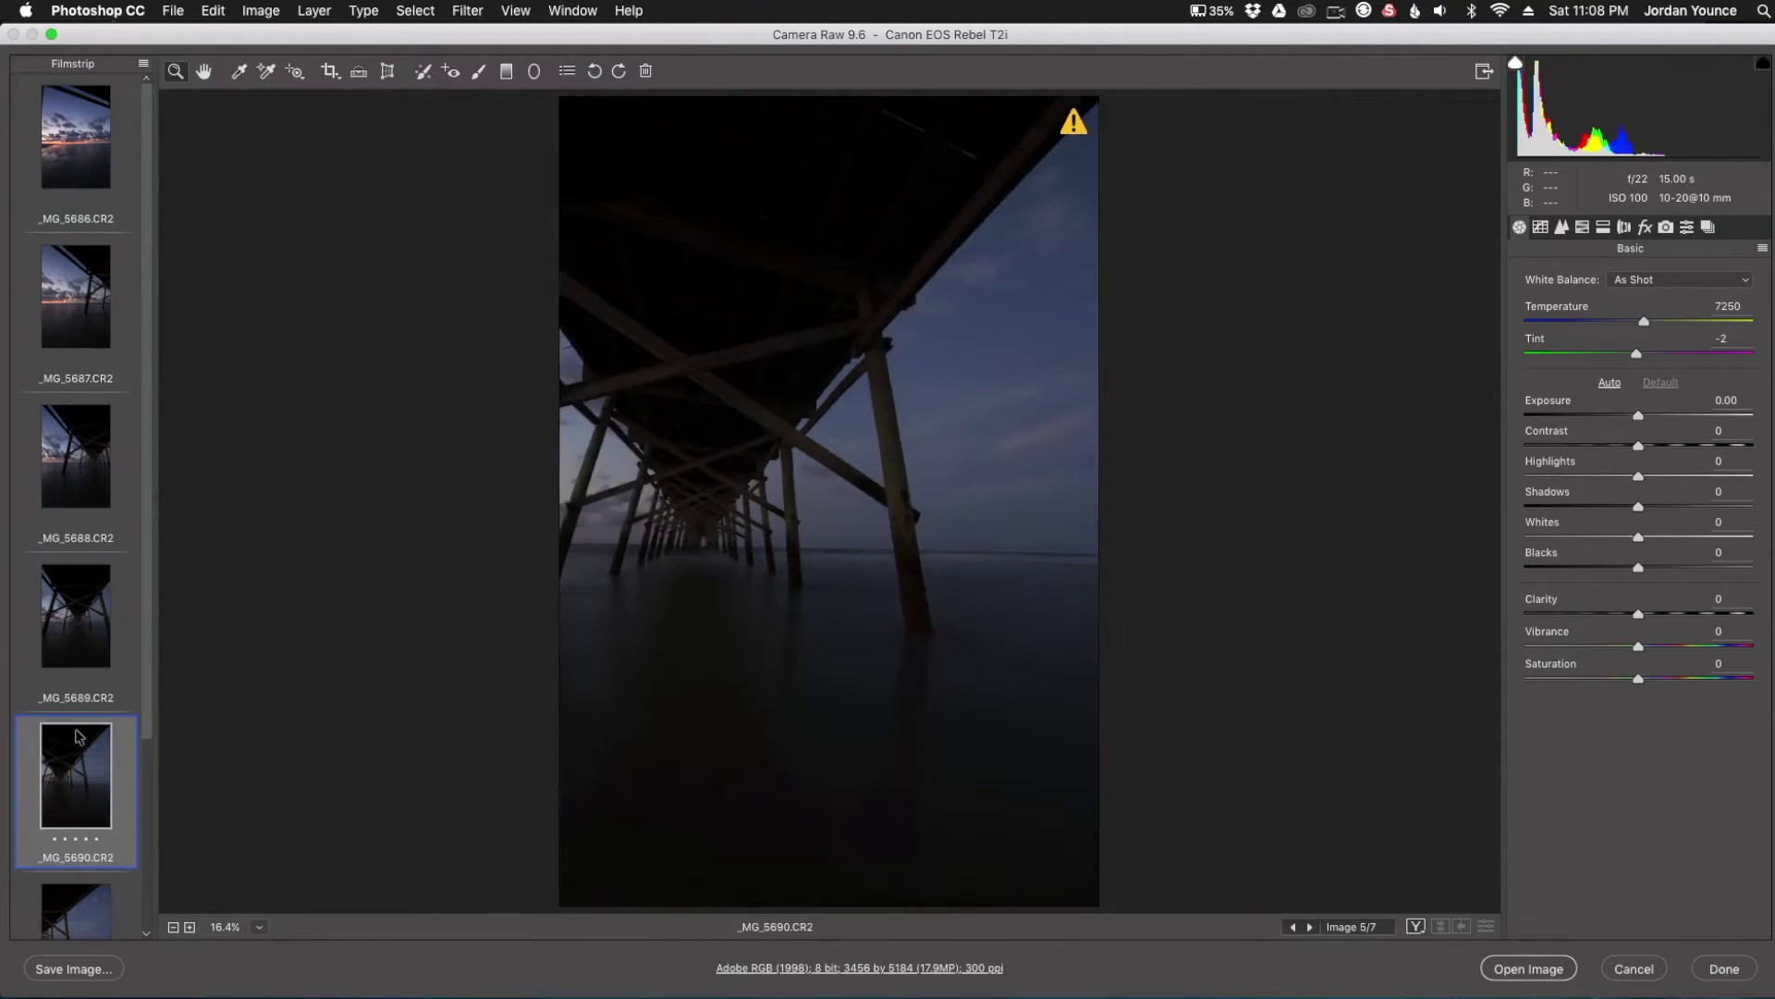
scroll(79, 730, "down", 5)
left_click(90, 698)
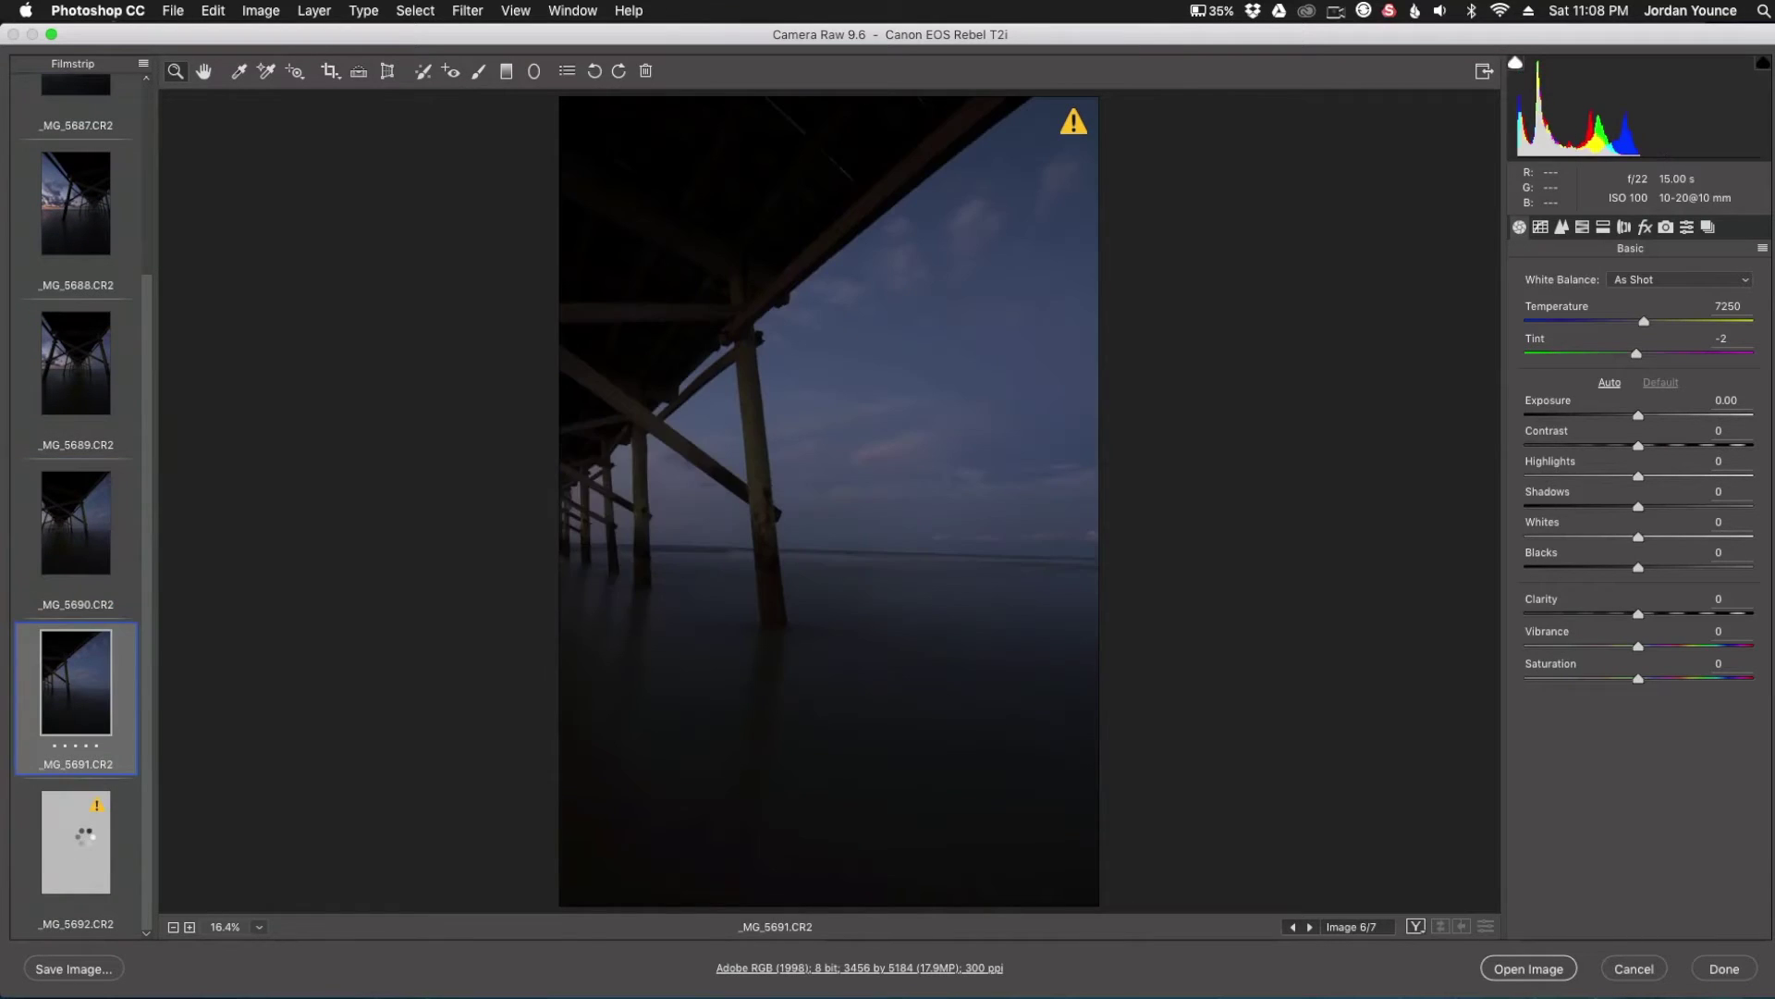
left_click(84, 837)
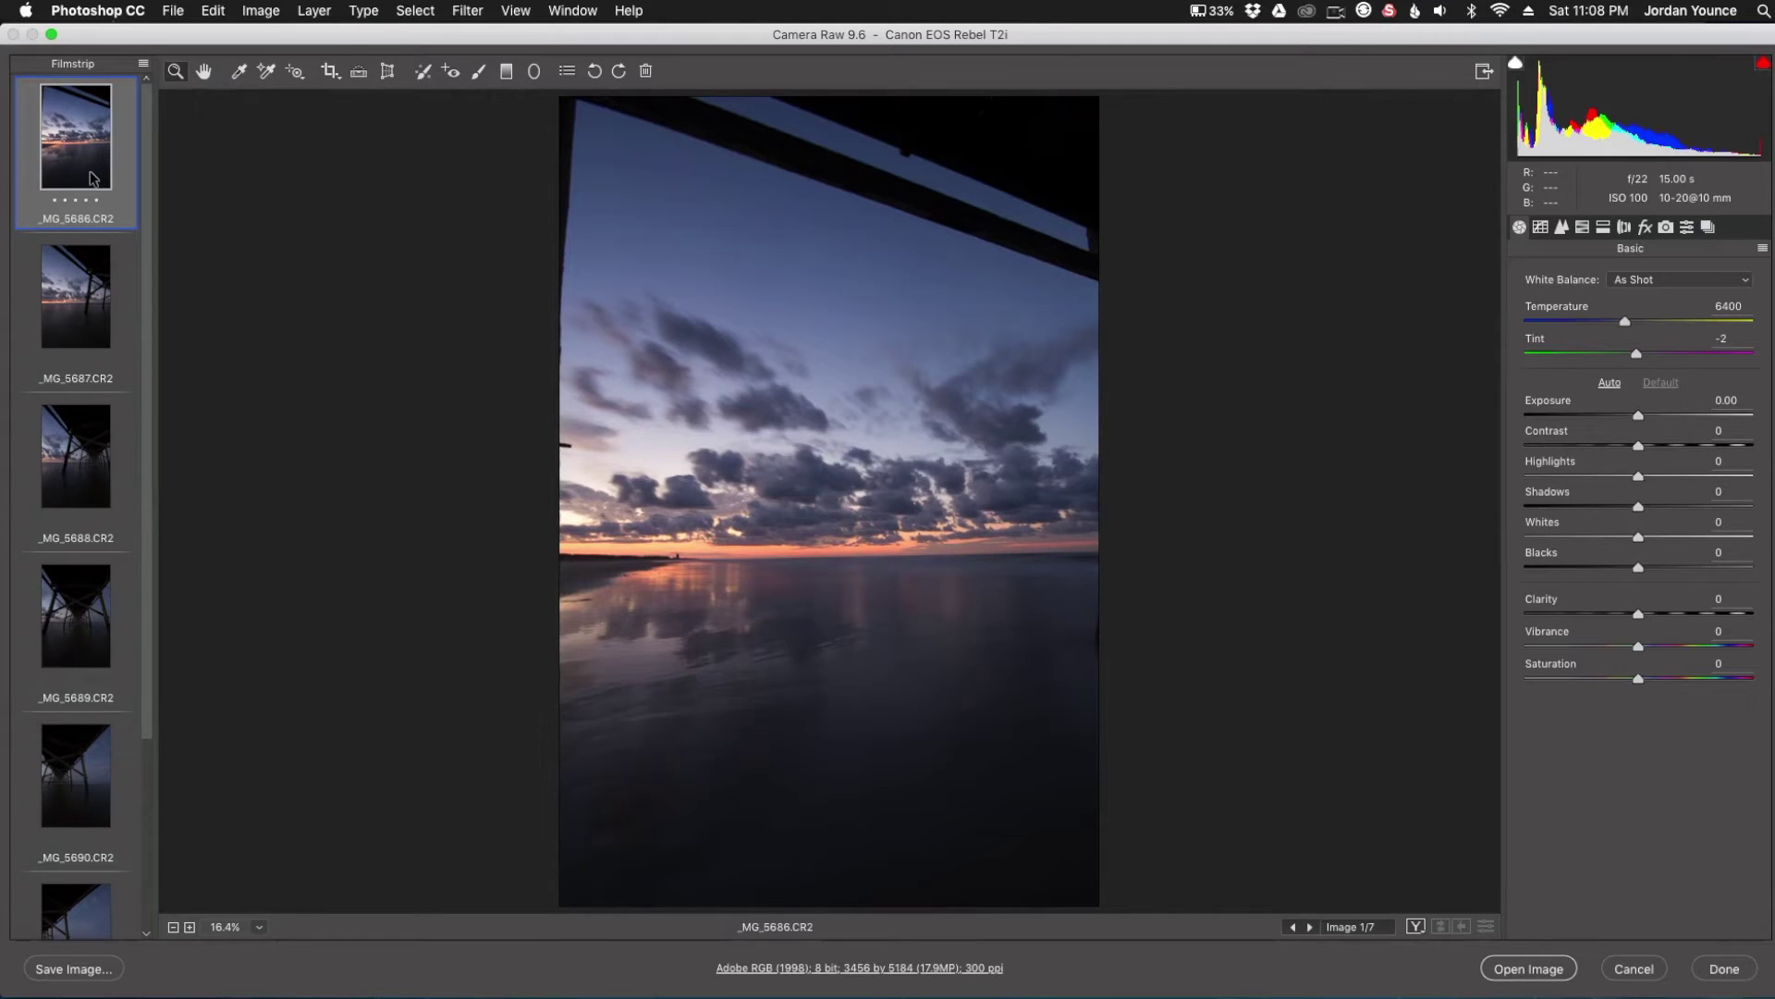
- Select all seven frames and choose Merge to Panorama
key("super+a")
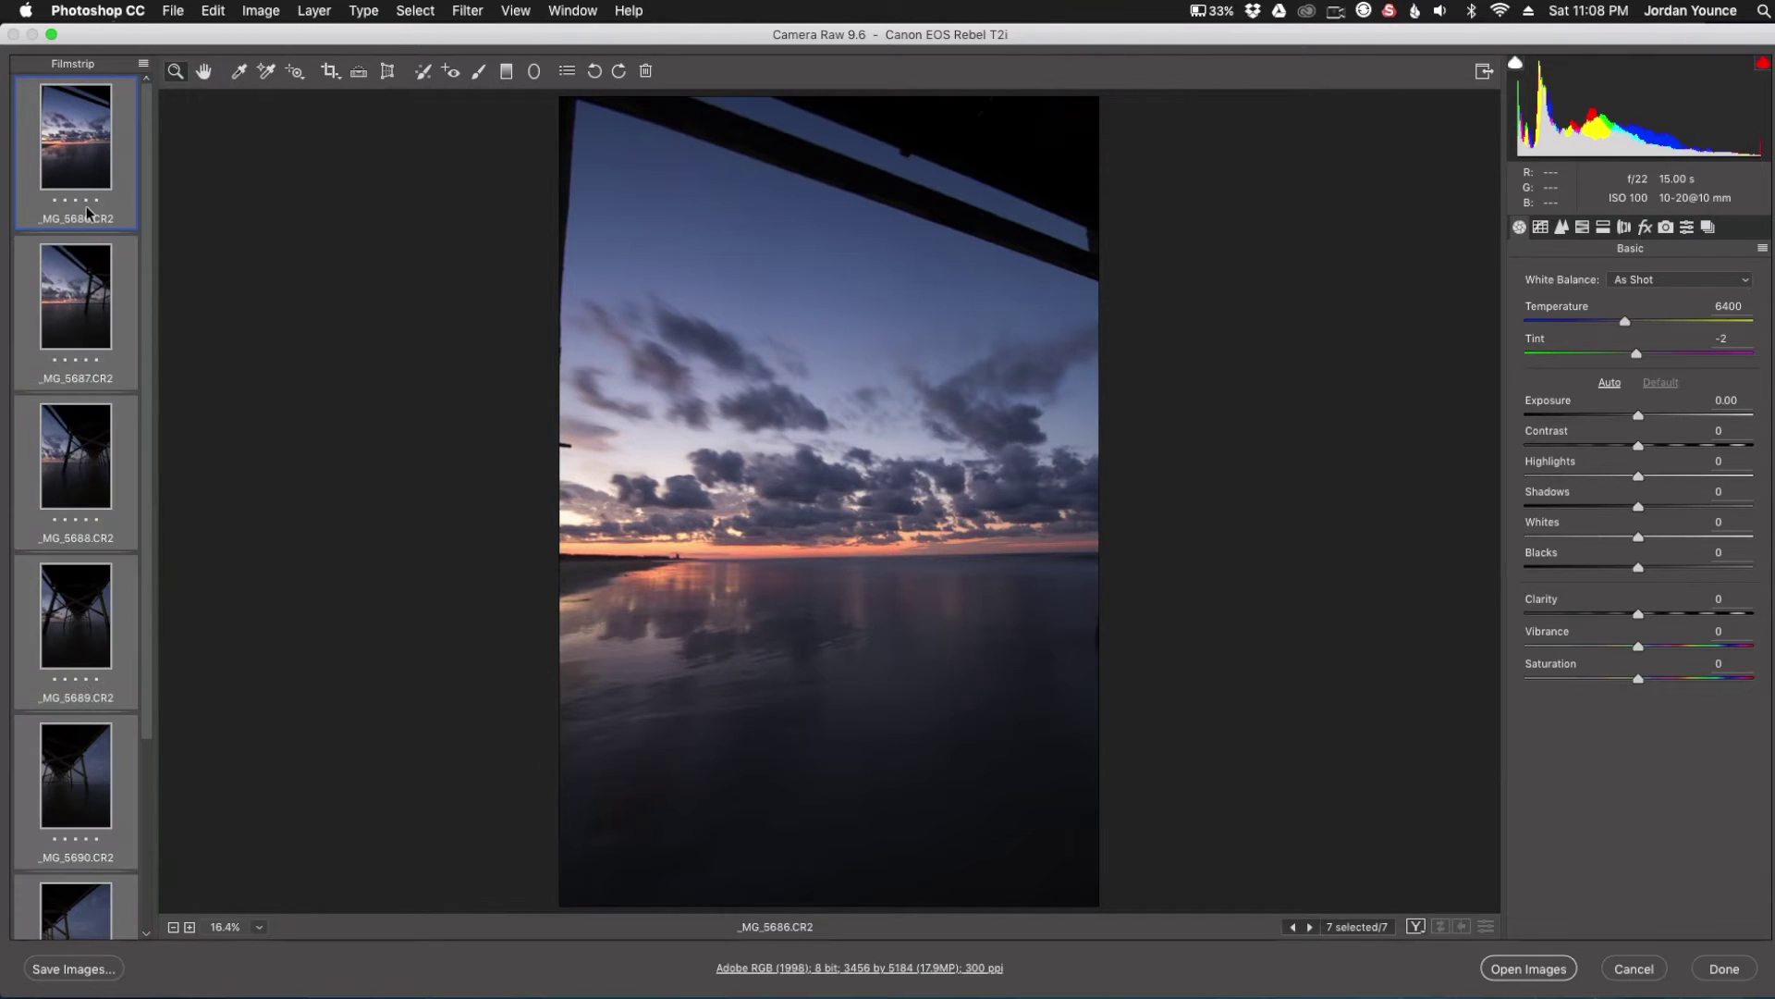
left_click(143, 67)
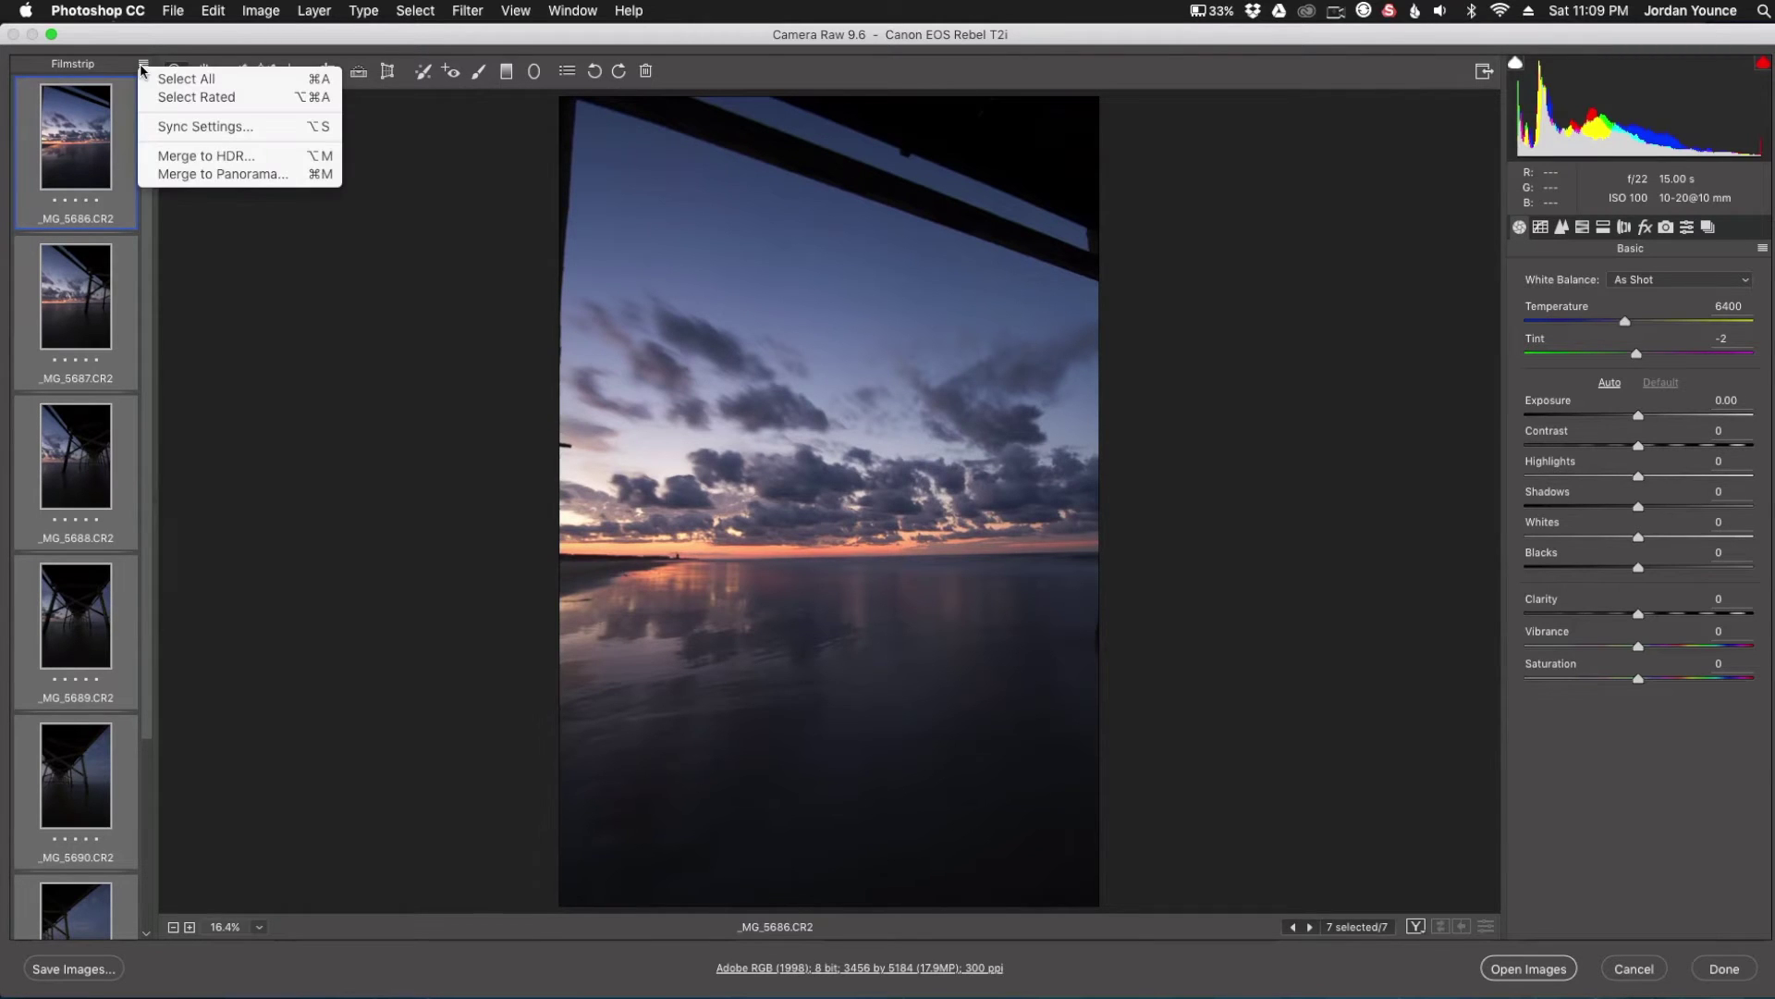
left_click(185, 174)
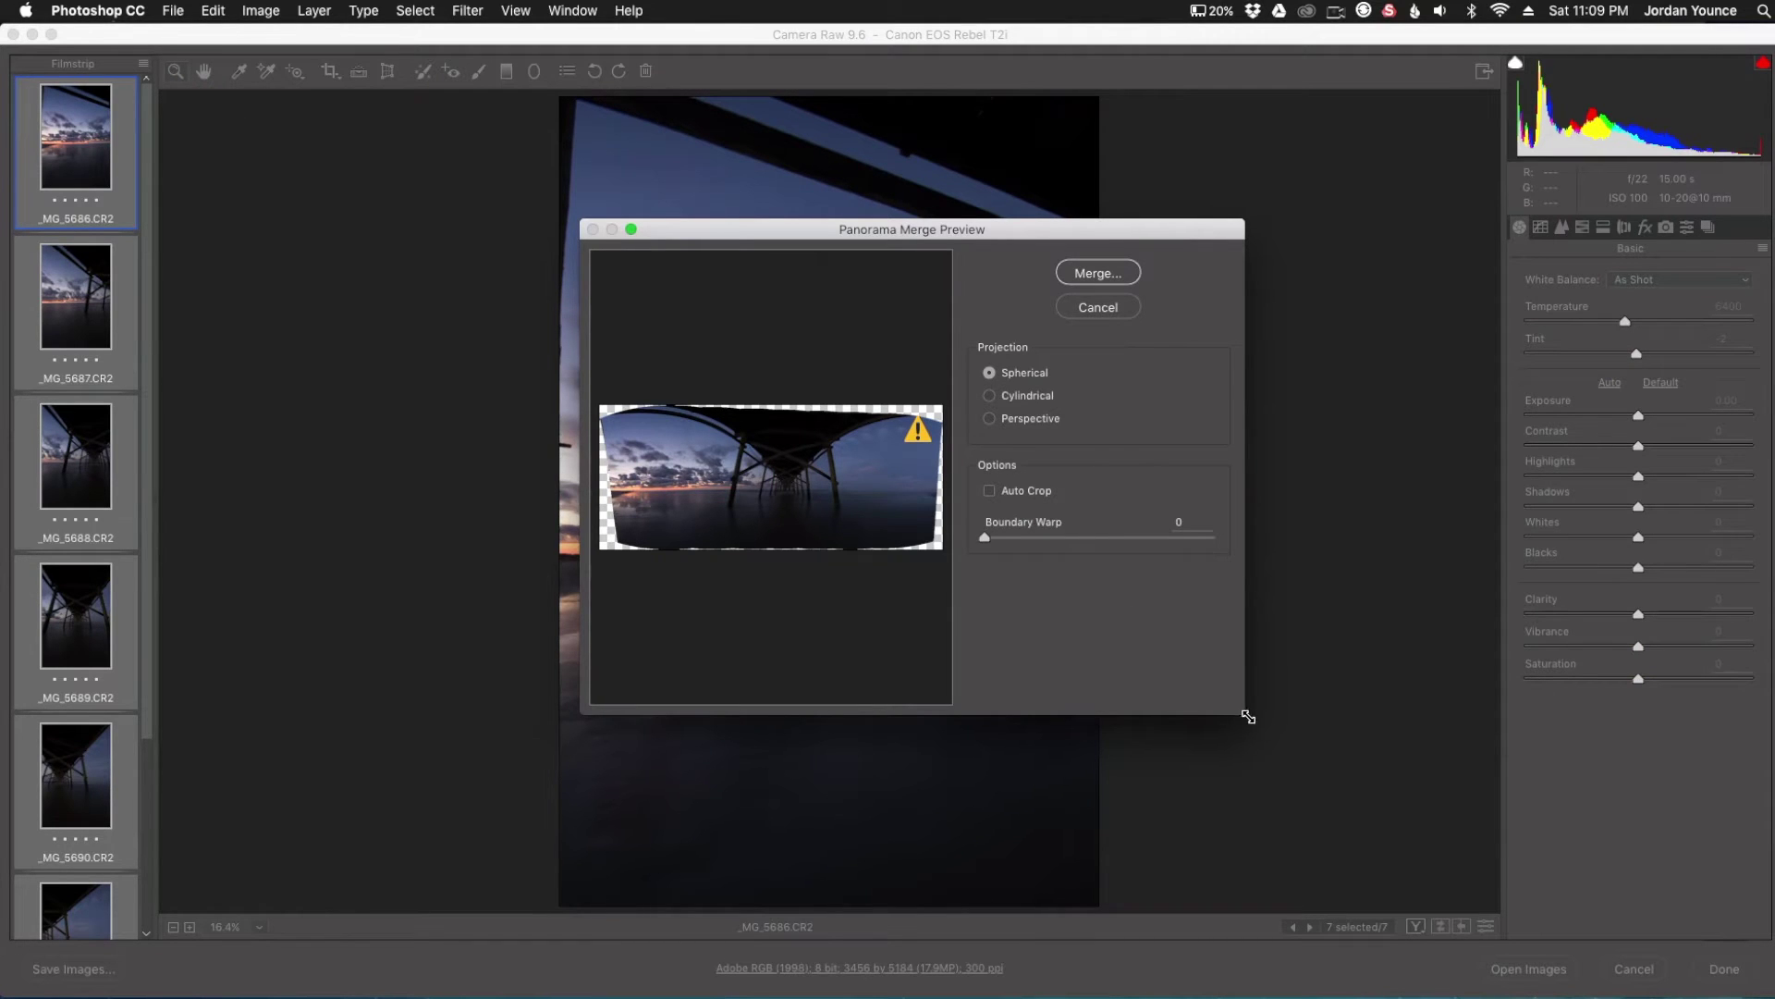
- Enlarge the Panorama Merge Preview dialog and move it up and left
left_click_drag(1256, 720, 1644, 850)
left_click_drag(1087, 234, 802, 148)
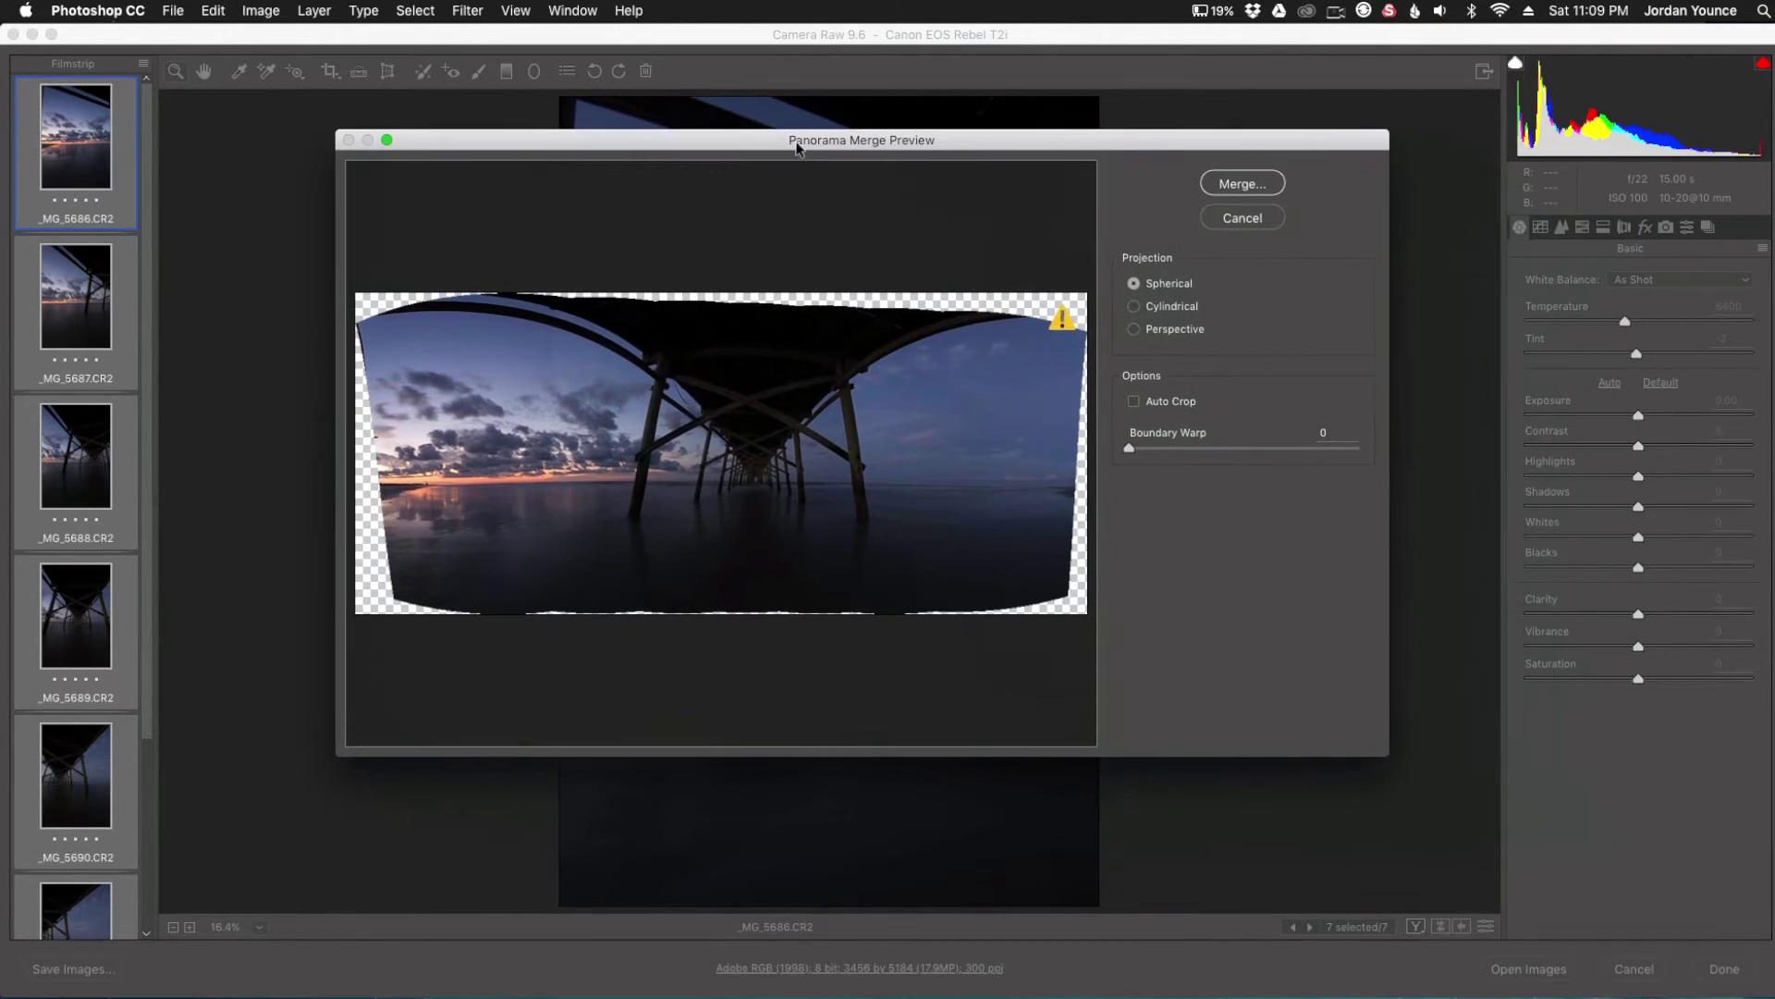
left_click_drag(1378, 755, 1563, 786)
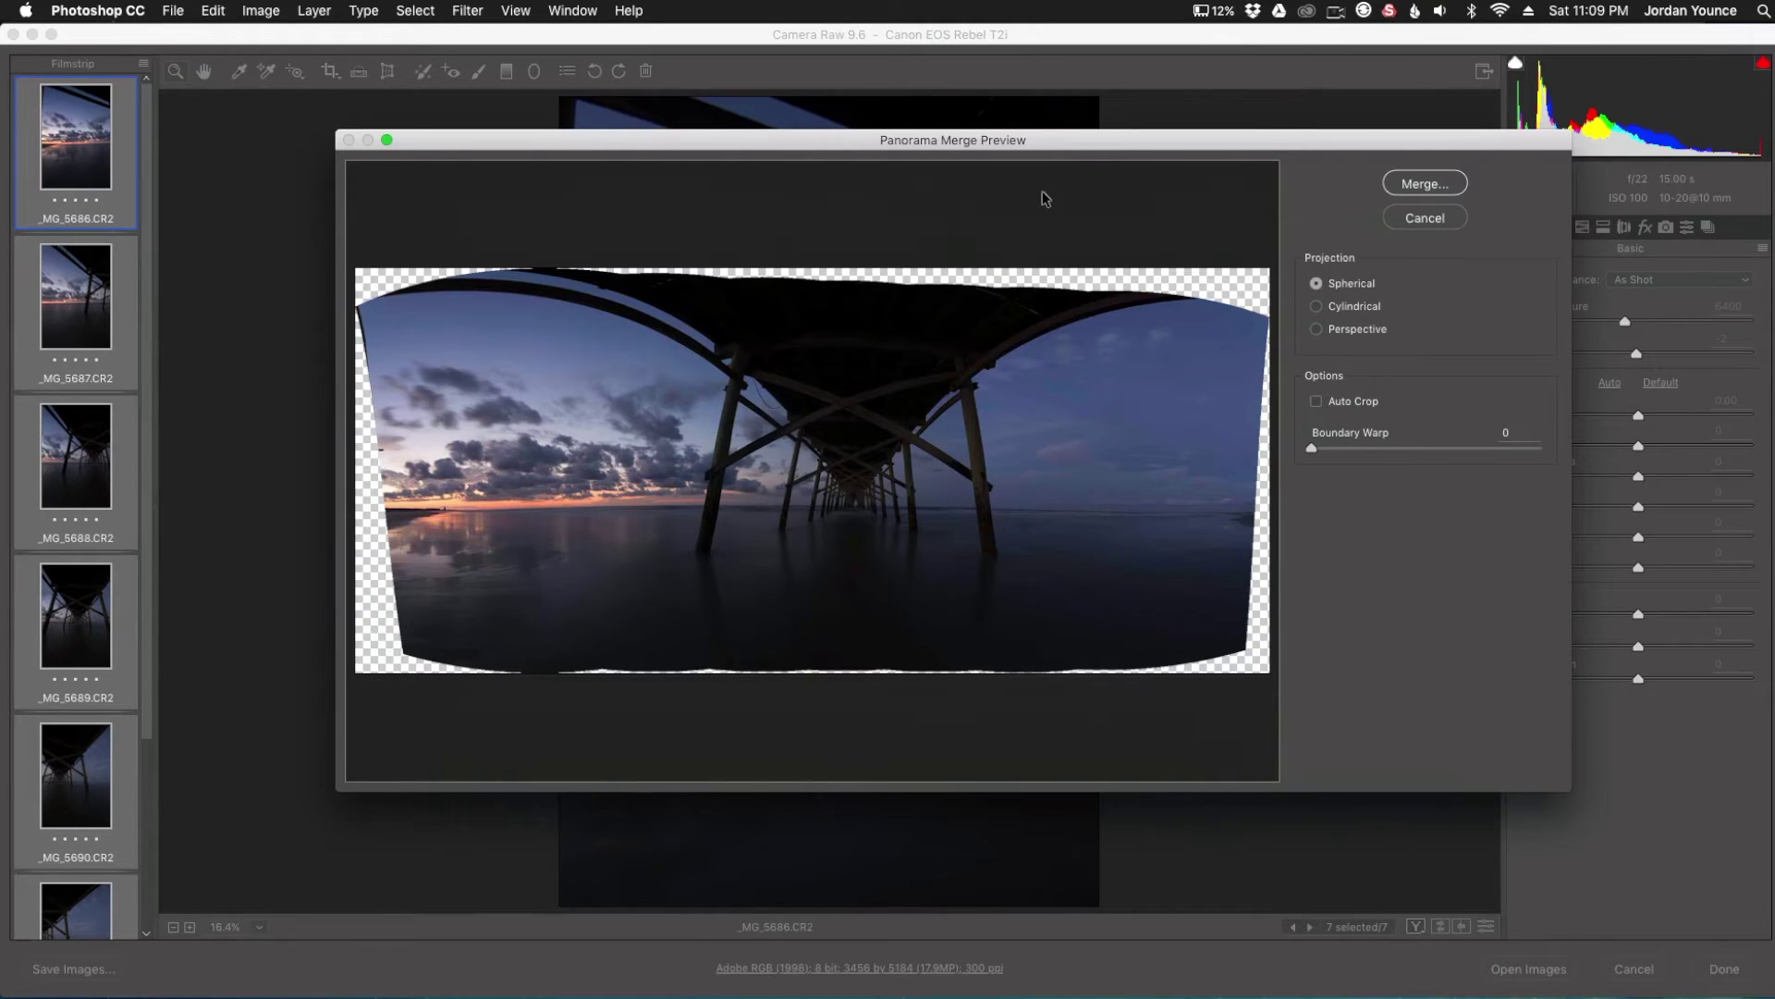
- Leave Auto Crop off, set Boundary Warp to 100, and start the merge
left_click(1318, 402)
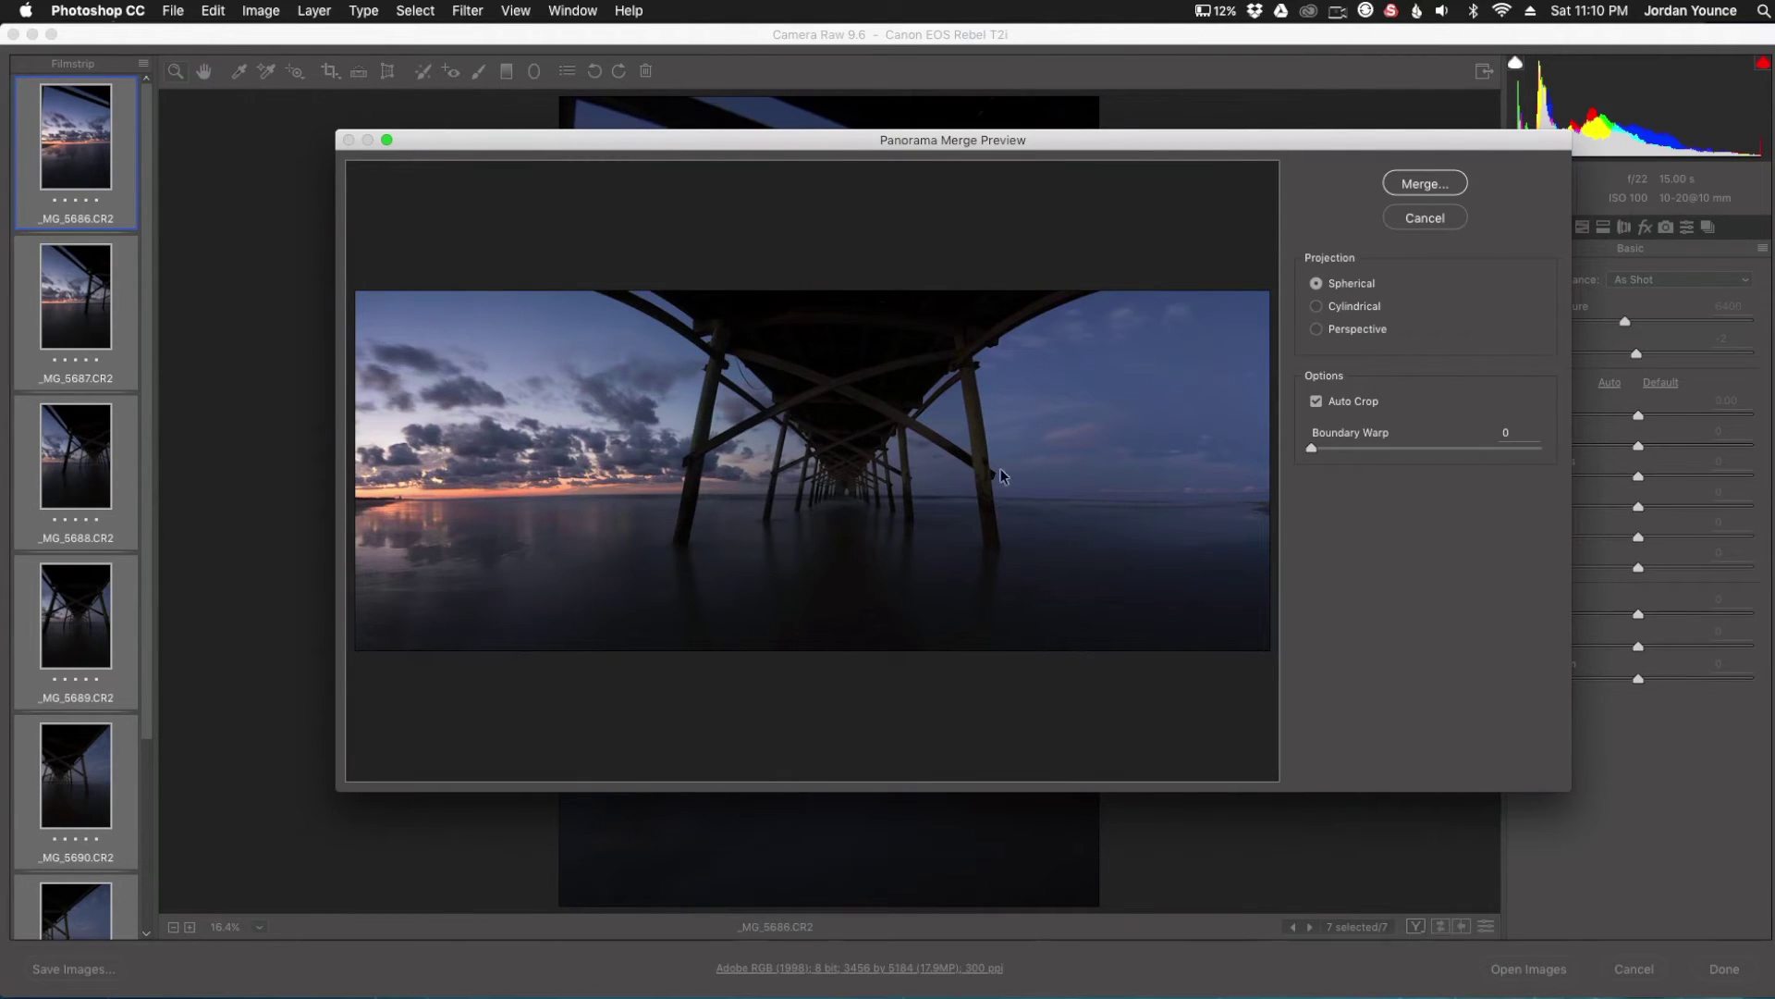
left_click(1317, 402)
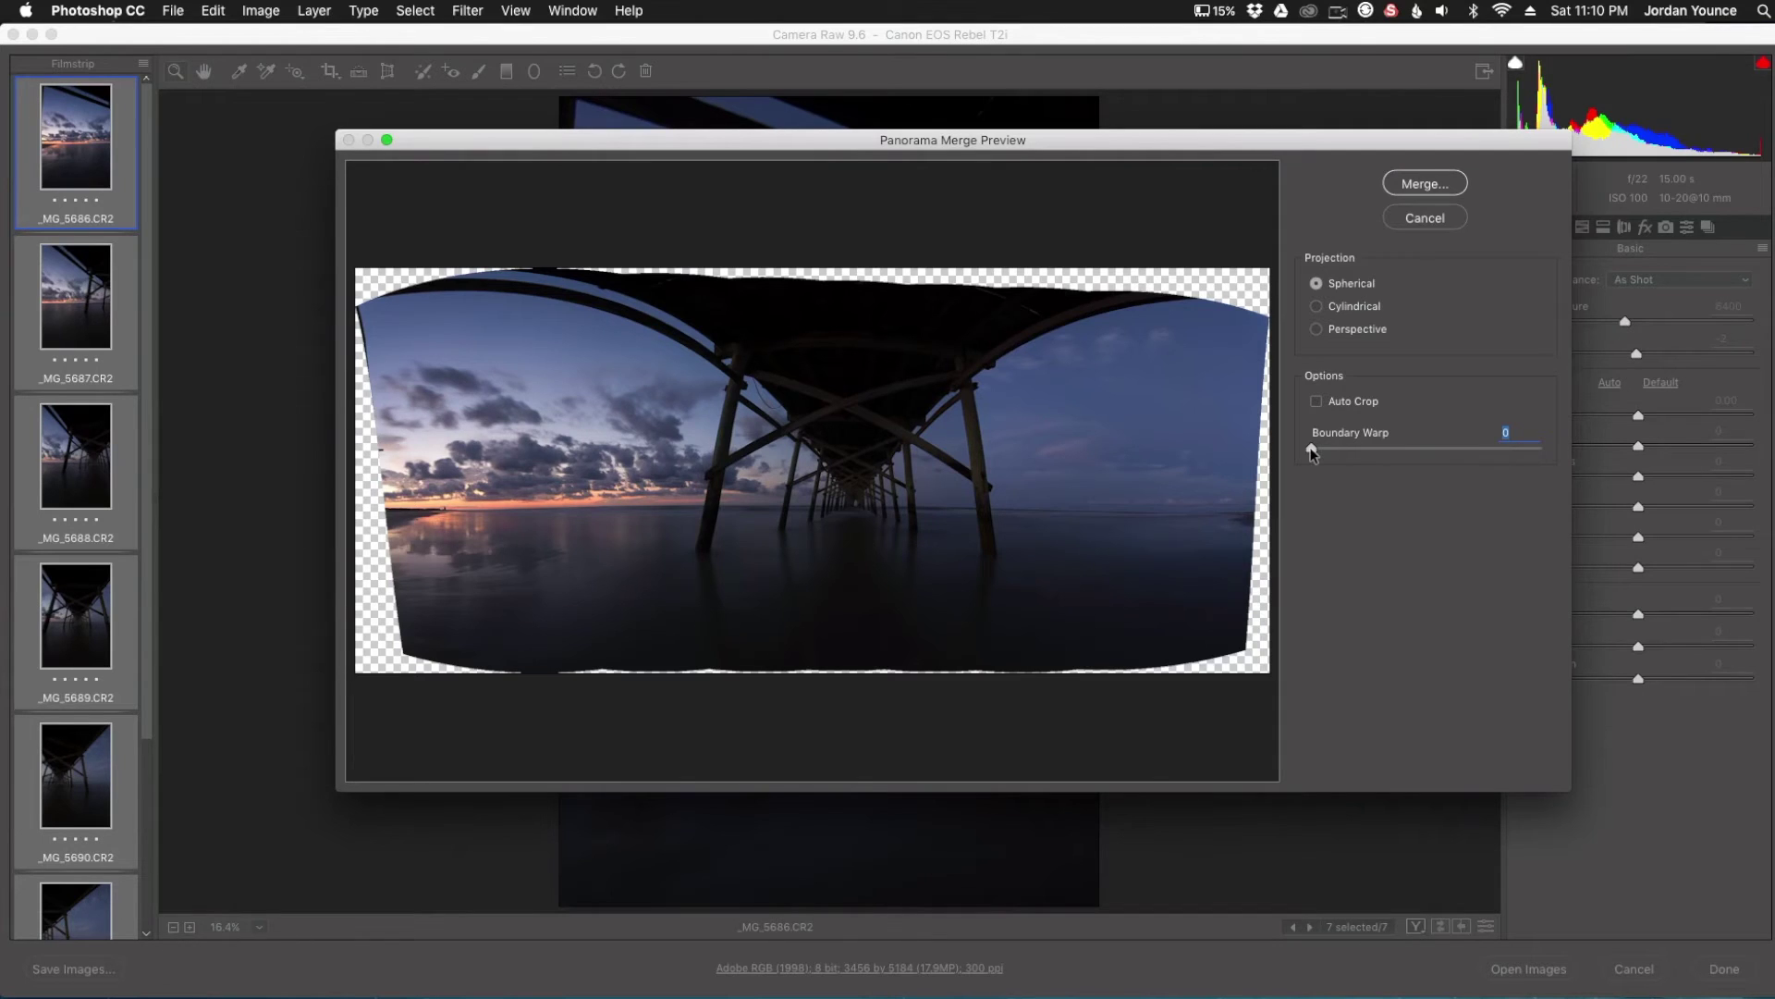
left_click(1540, 449)
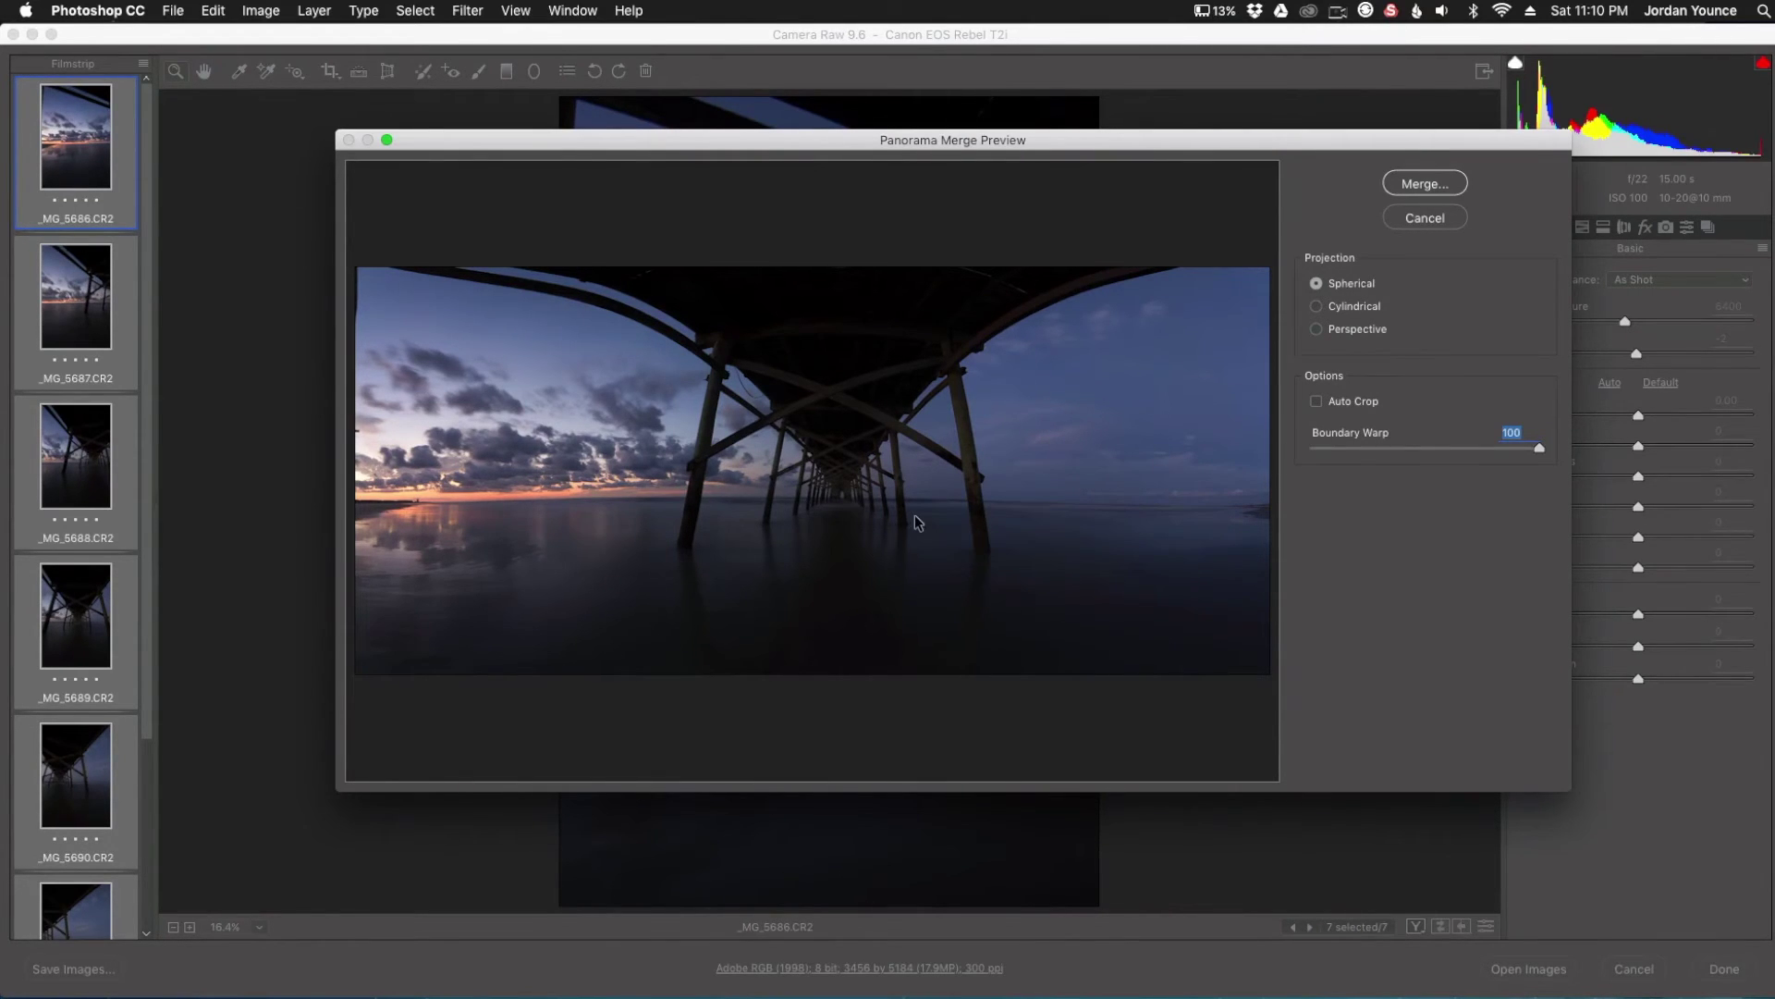
left_click(1426, 180)
- Save the merged panorama as _MG_5686-Pano in the Photography folder
mouse_move(914, 35)
left_mouse_down()
mouse_move(917, 54)
mouse_move(921, 33)
left_mouse_up()
left_click_drag(1263, 996, 1309, 967)
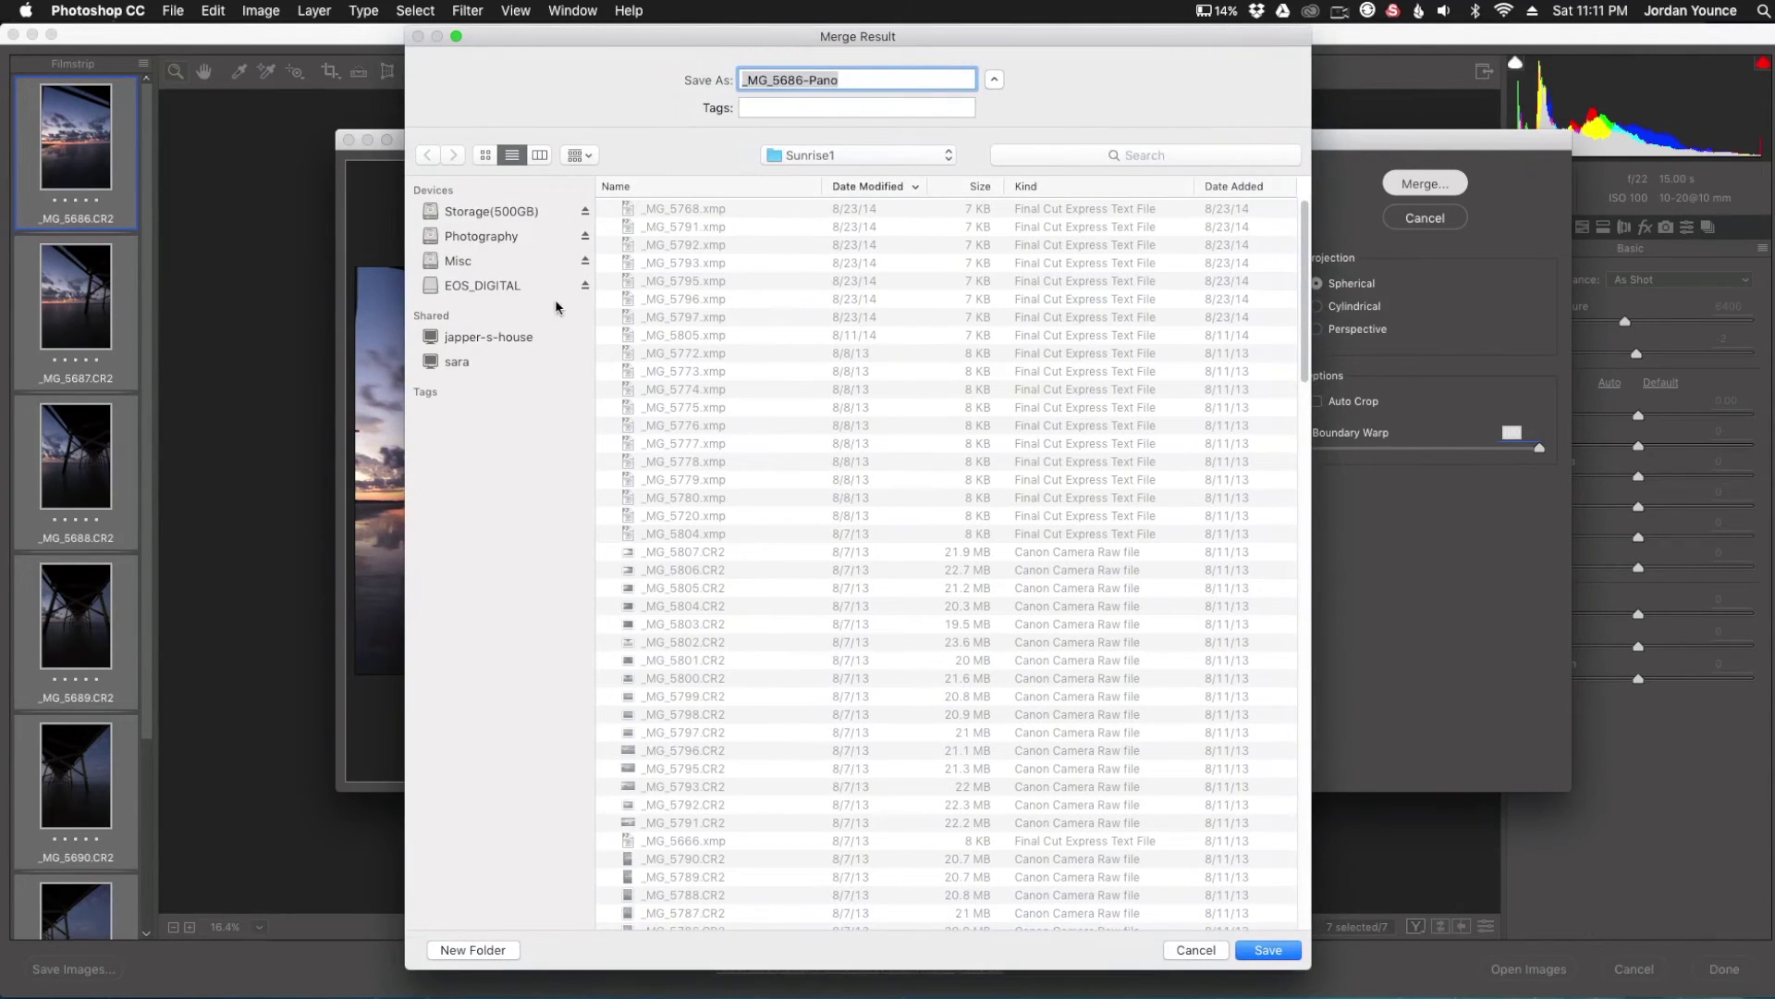
left_click(493, 242)
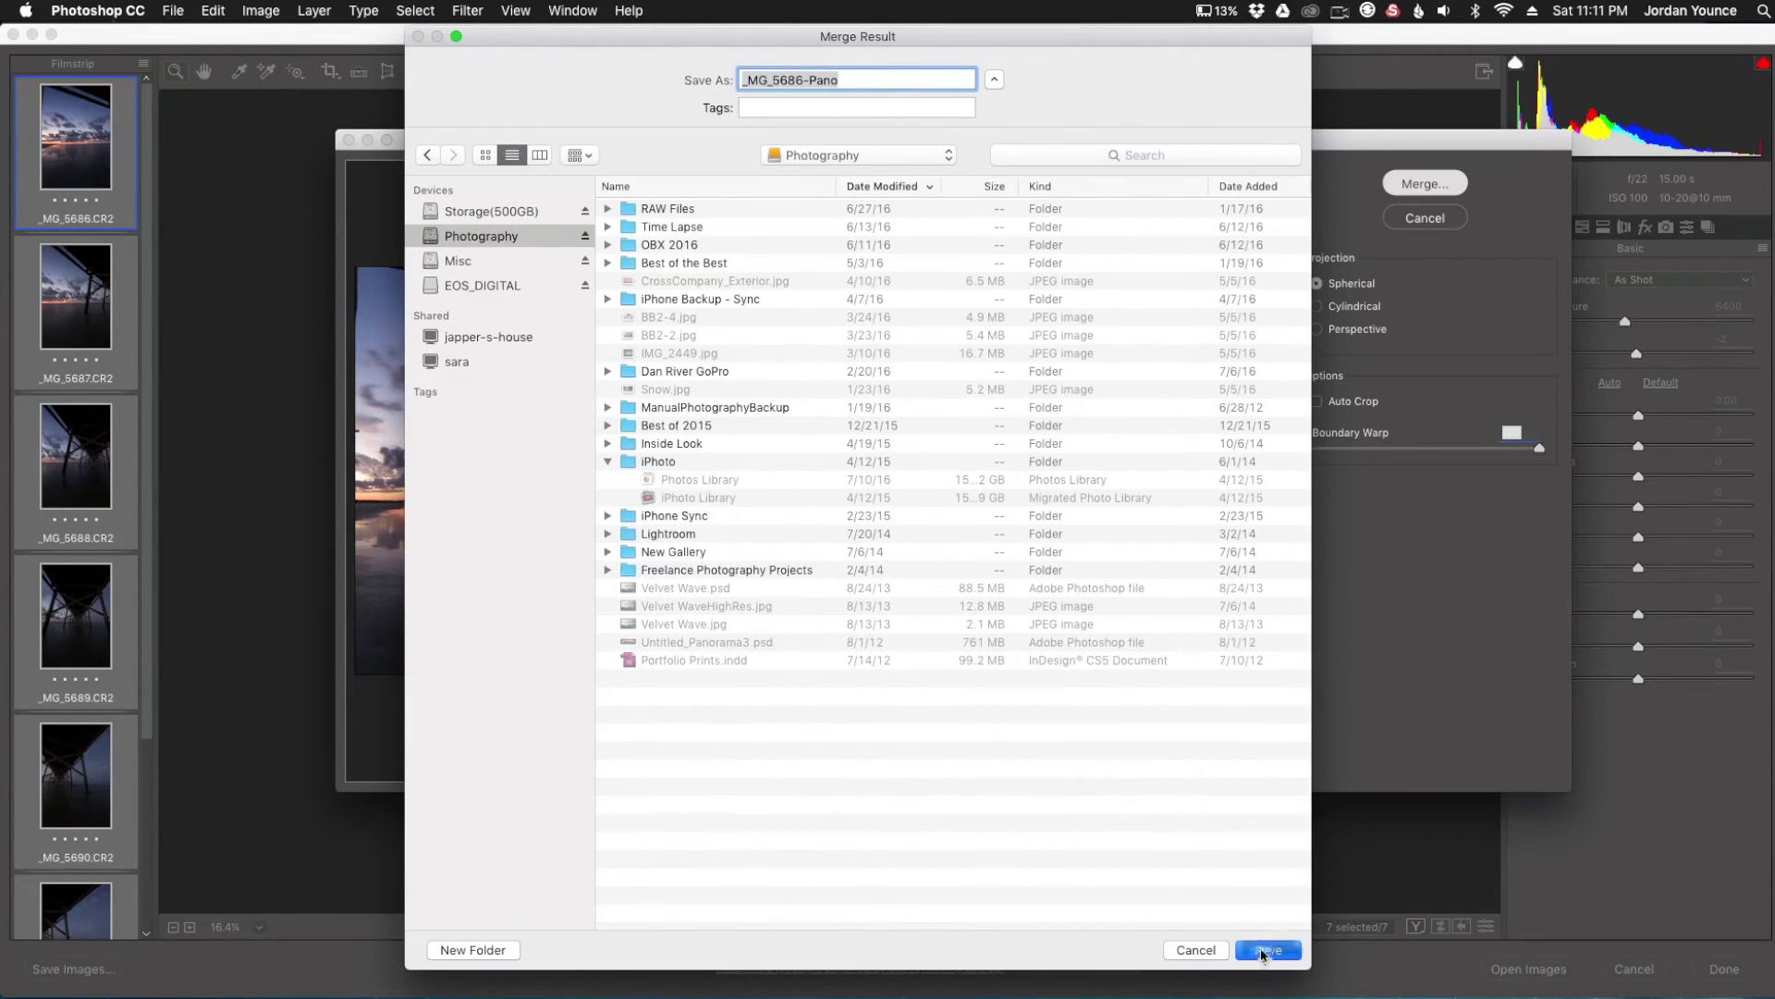
left_click(1263, 952)
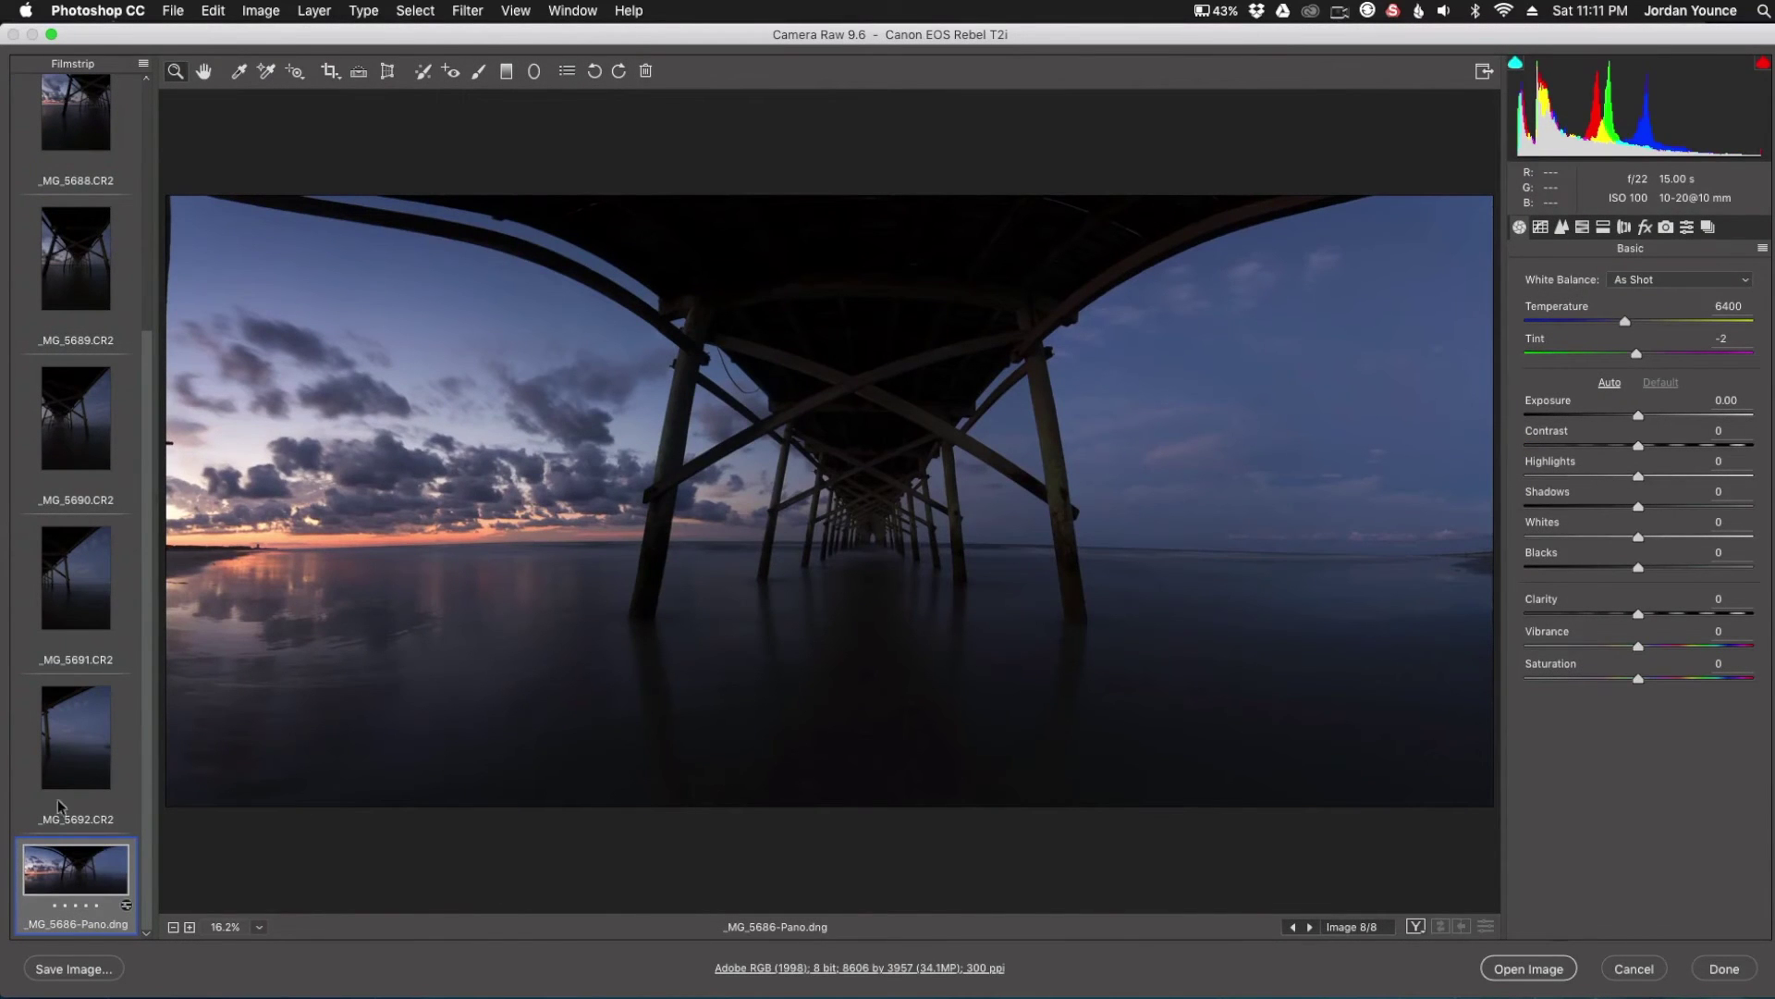
- Set Shadows +93, Highlights -39, Exposure +0.20, Clarity +27 and Vibrance +38
scroll(78, 712, "up", 2)
scroll(79, 509, "up", 2)
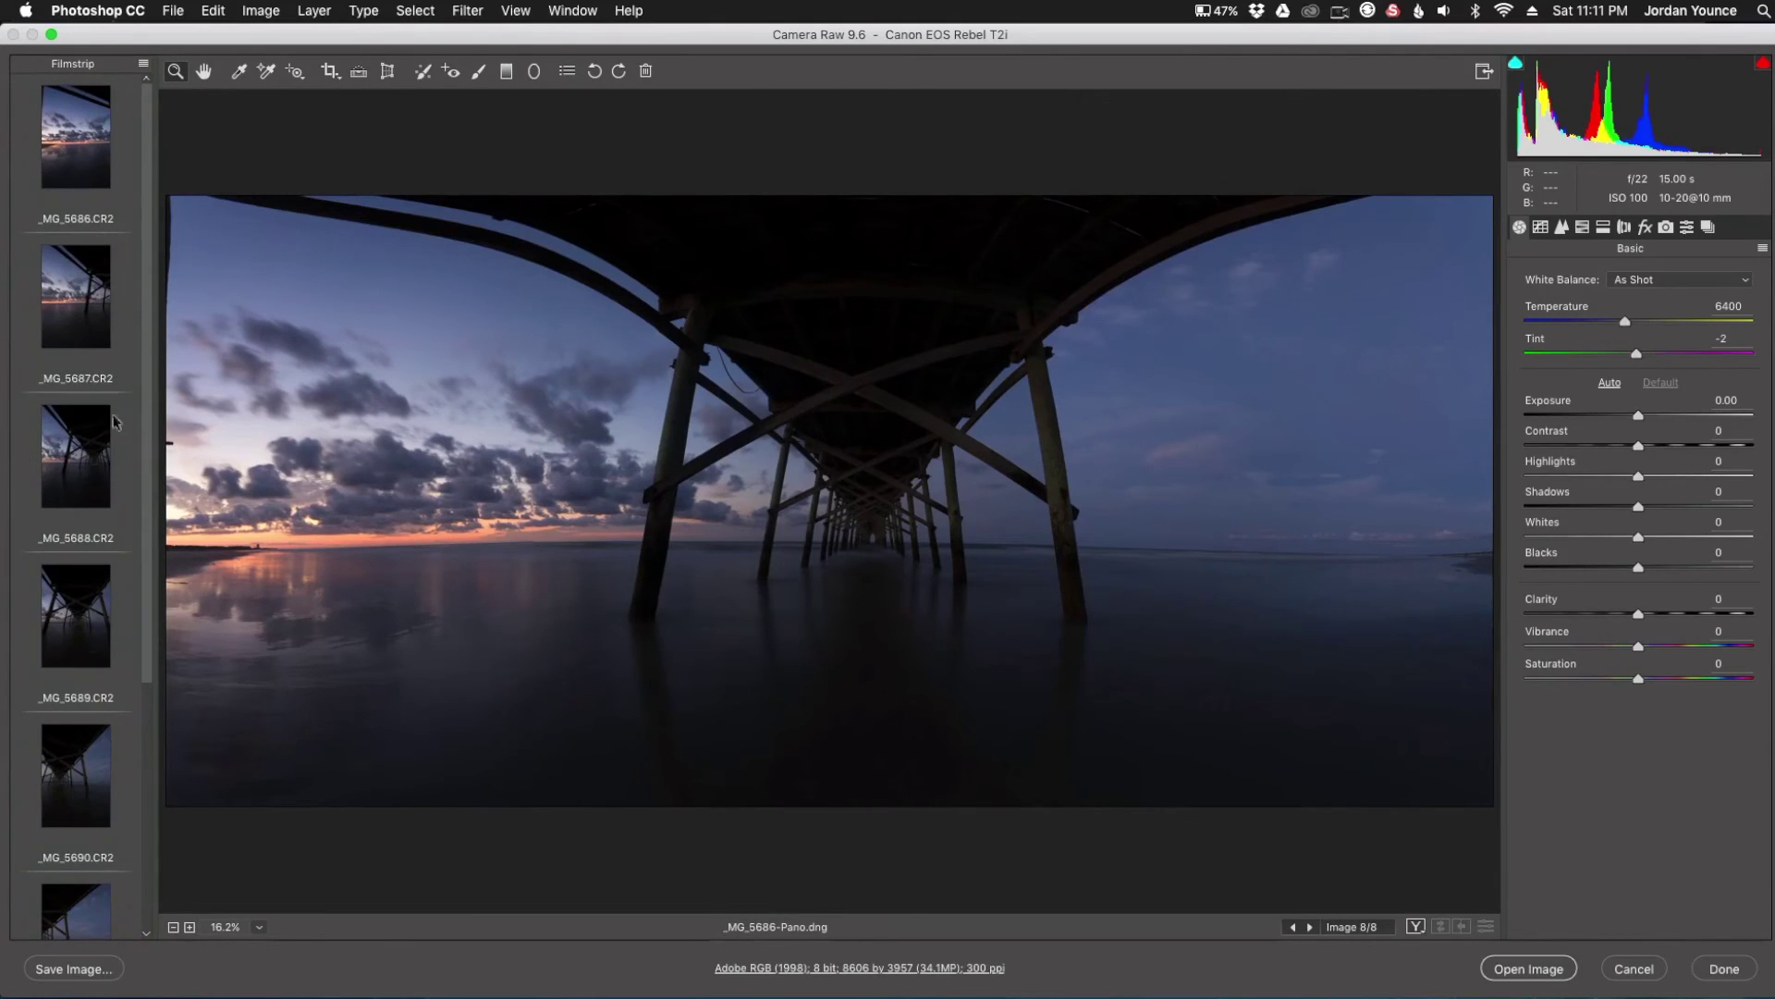
scroll(93, 721, "down", 3)
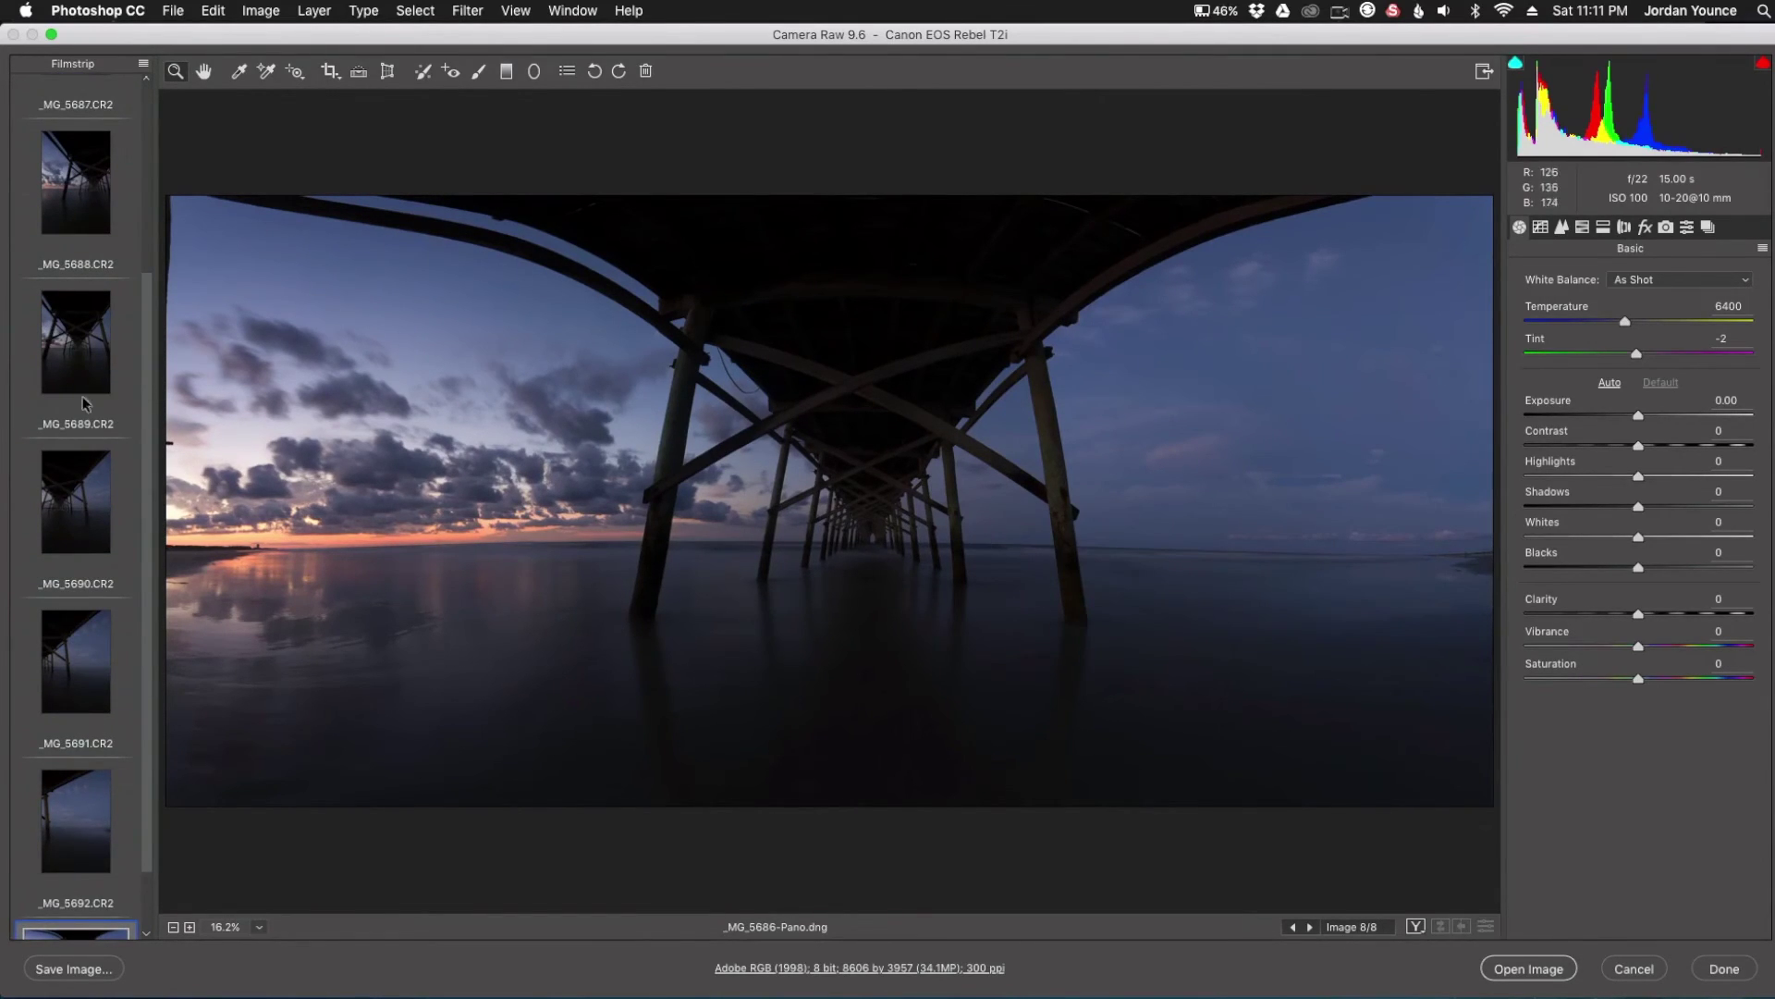
scroll(93, 443, "up", 2)
scroll(121, 665, "down", 2)
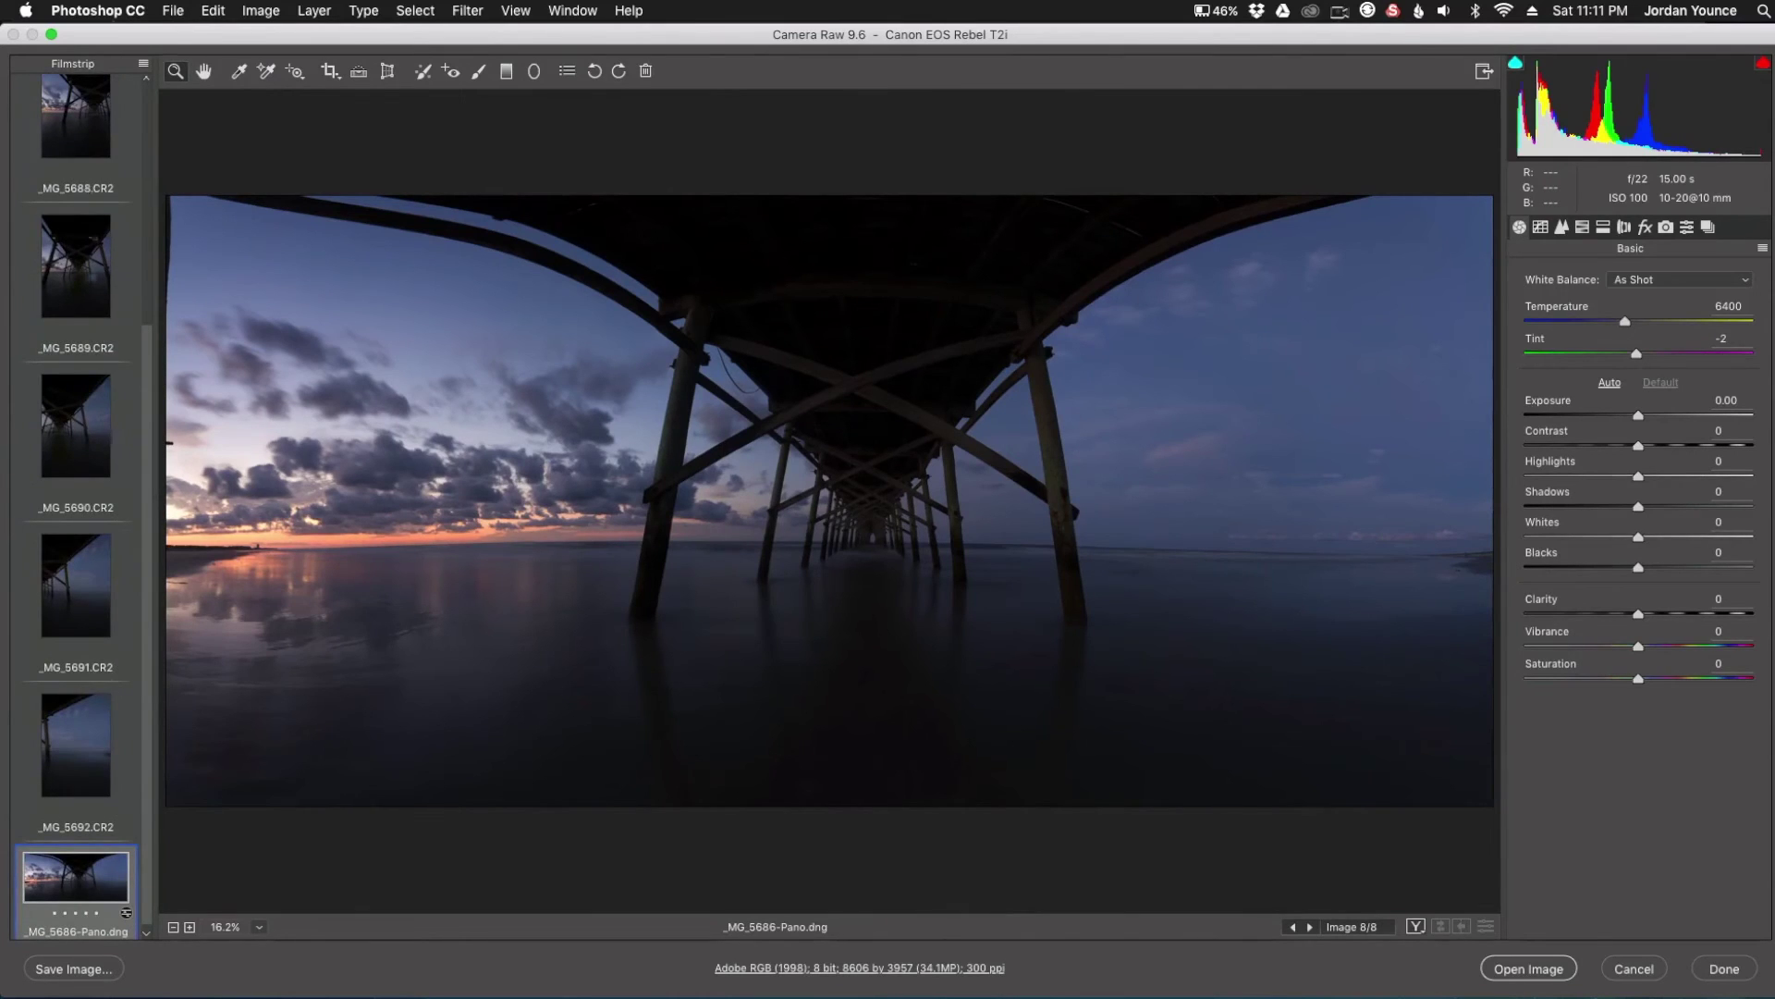
scroll(97, 389, "up", 2)
scroll(105, 610, "down", 3)
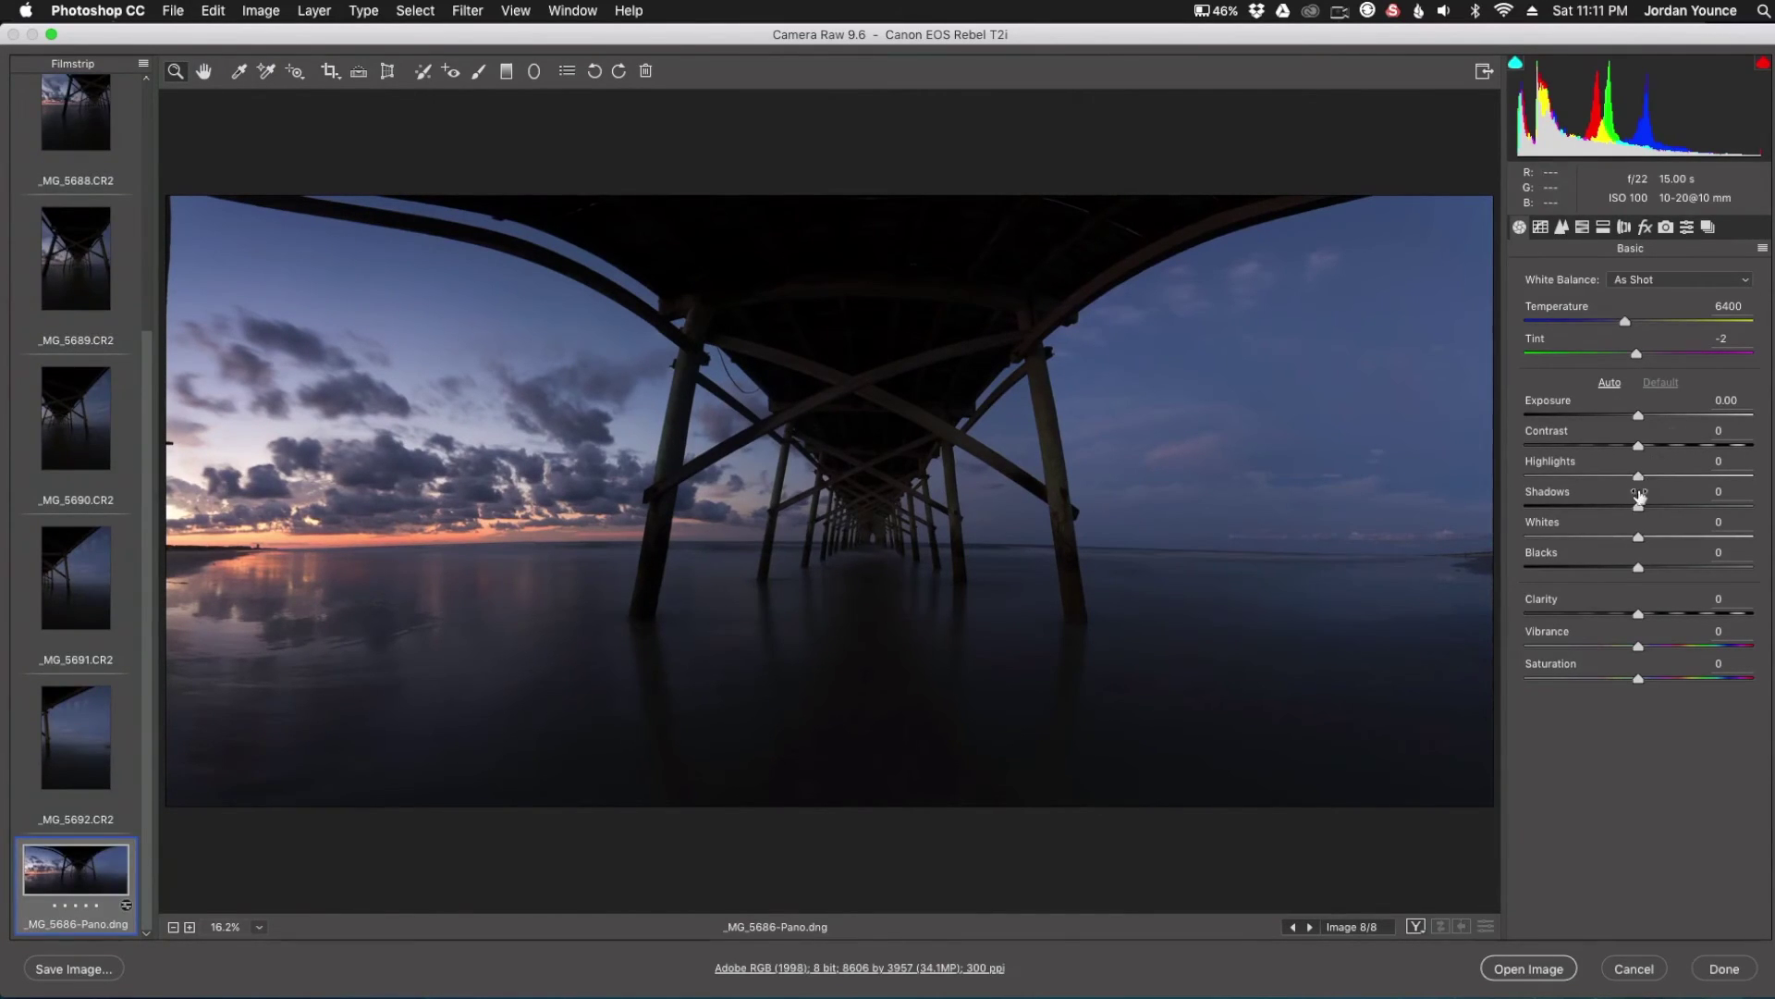
left_click_drag(1638, 507, 1745, 507)
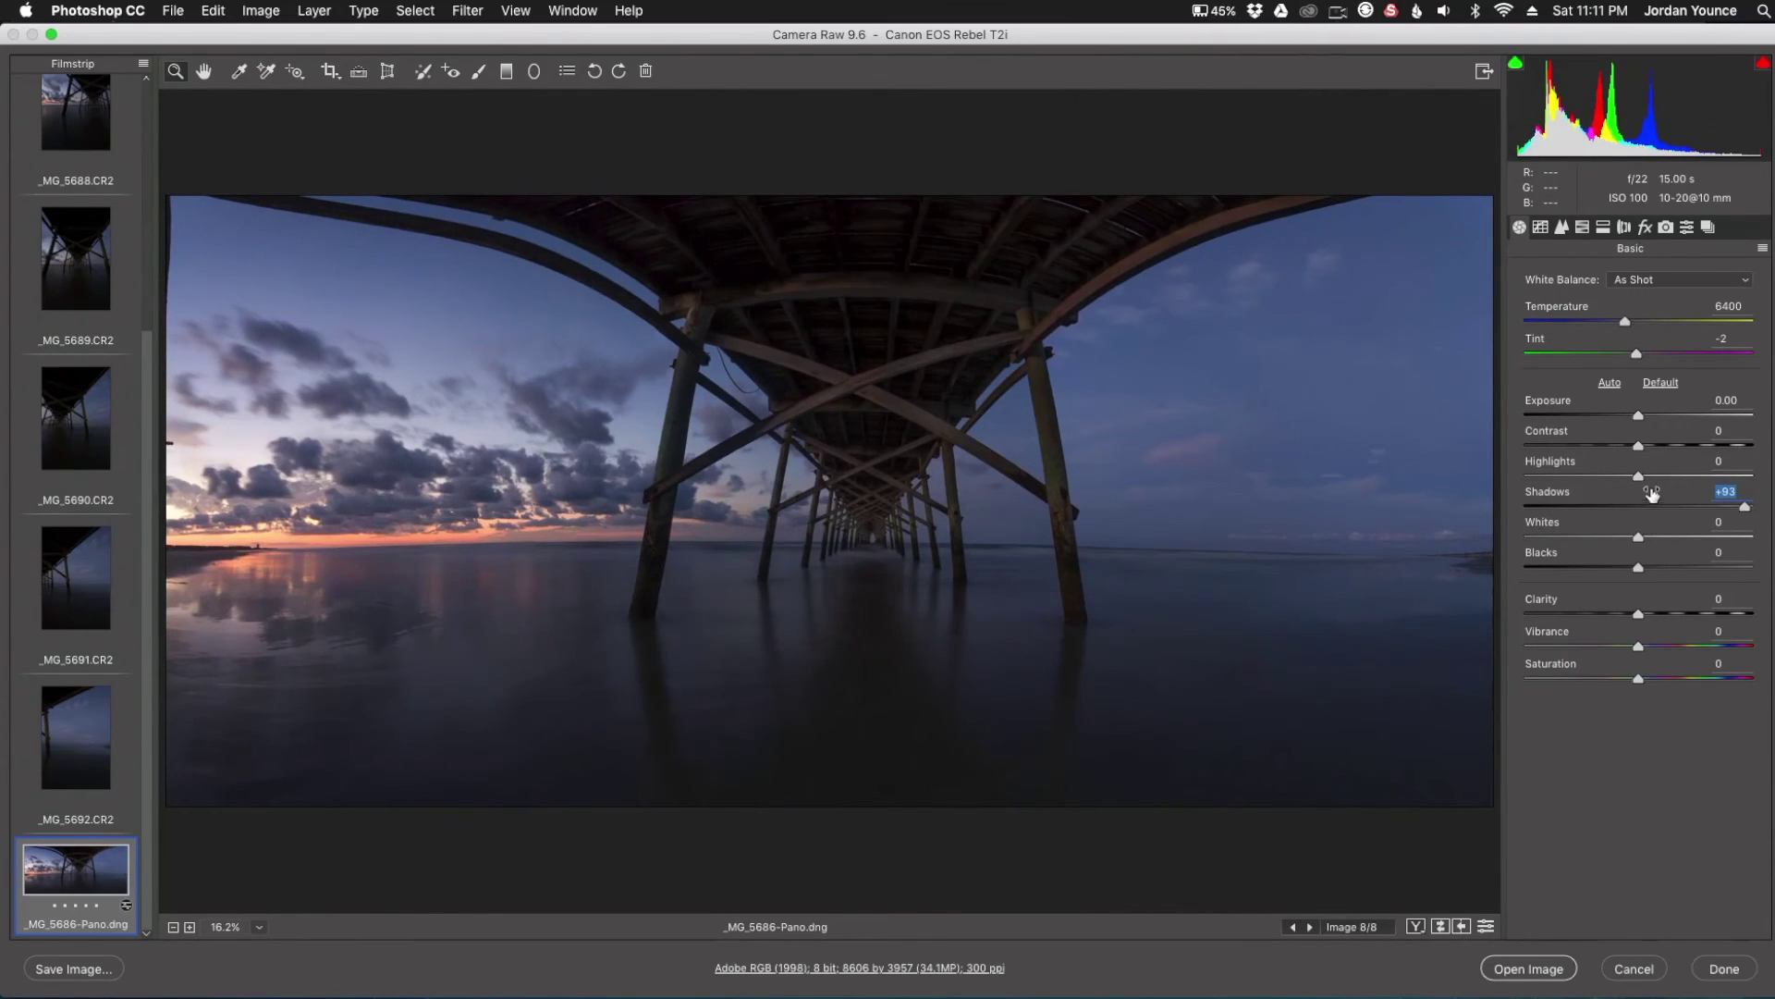
left_click_drag(1639, 476, 1593, 476)
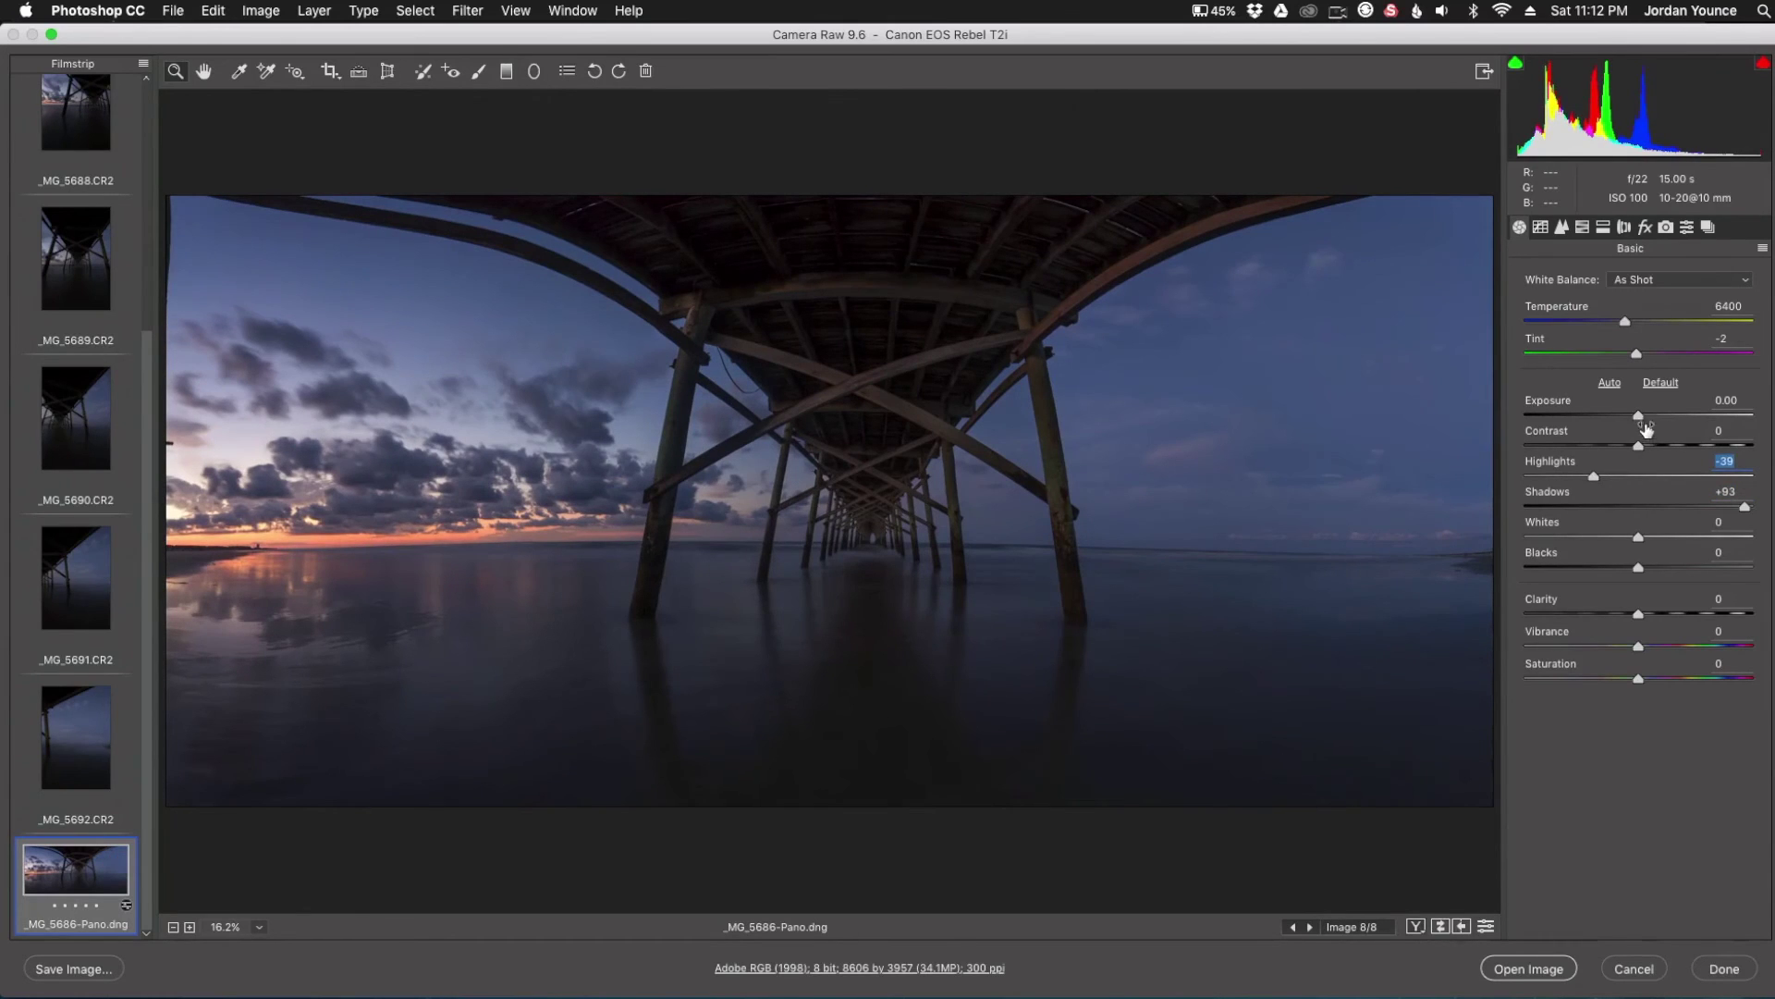
left_click_drag(1639, 415, 1643, 415)
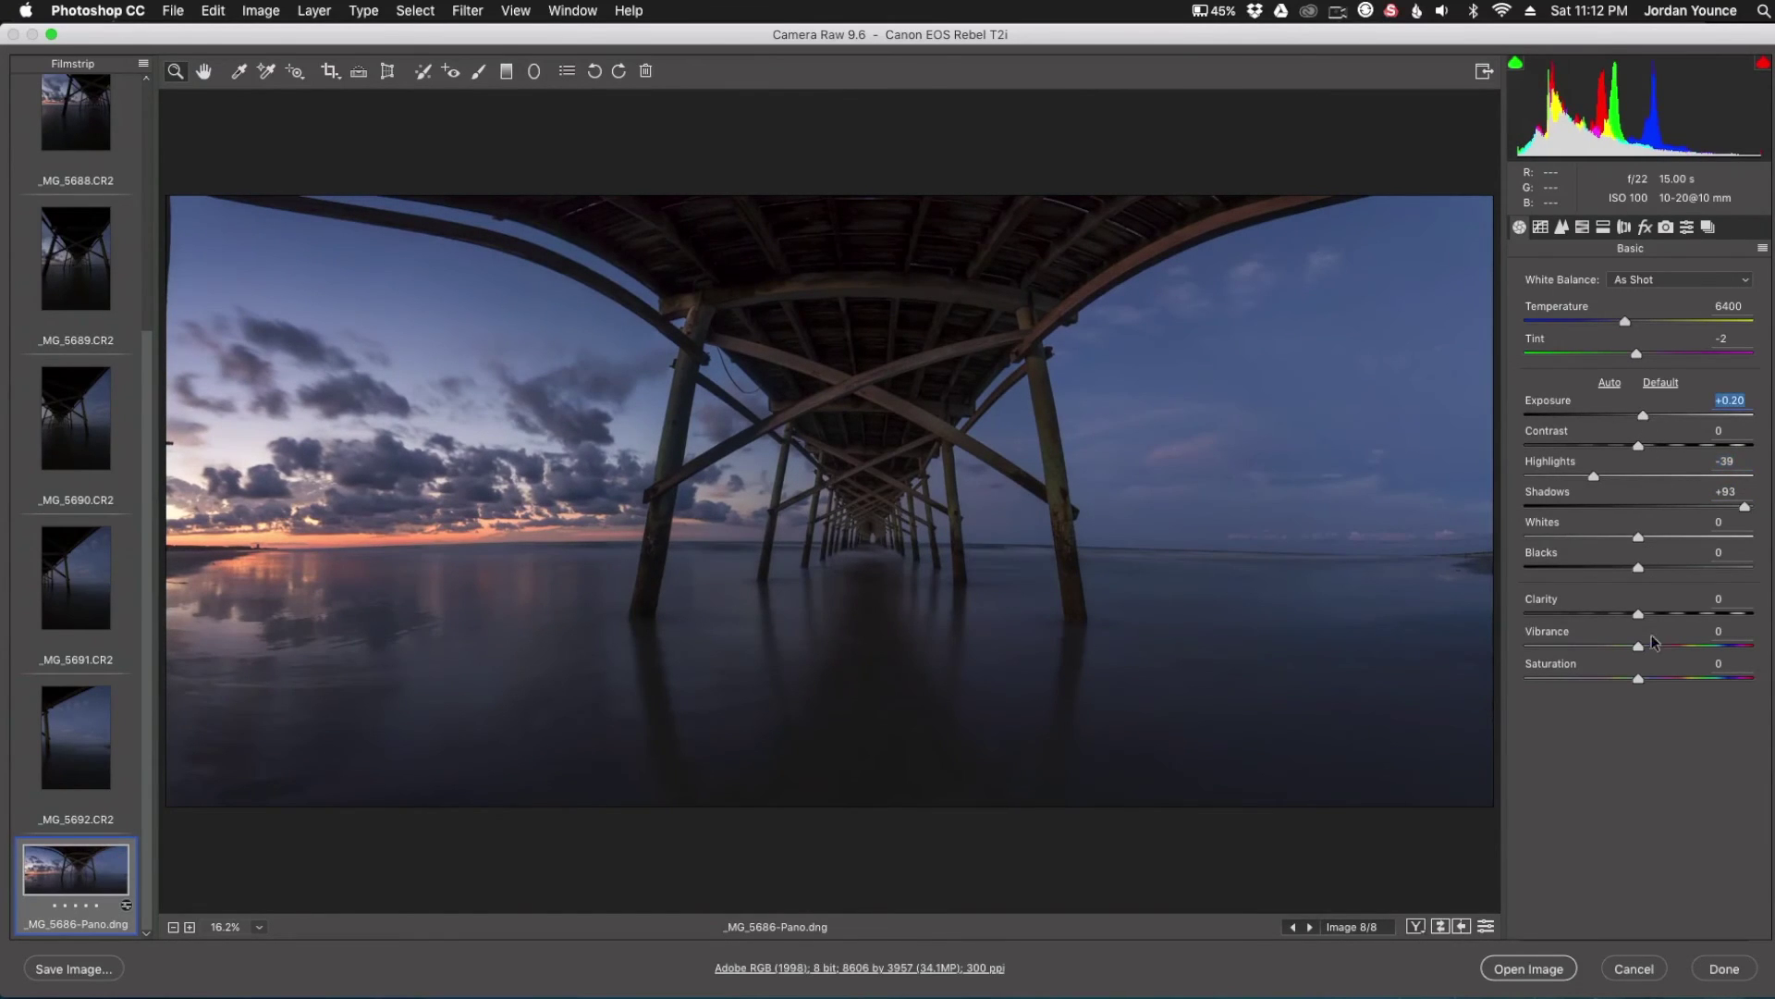
left_click_drag(1637, 645, 1668, 613)
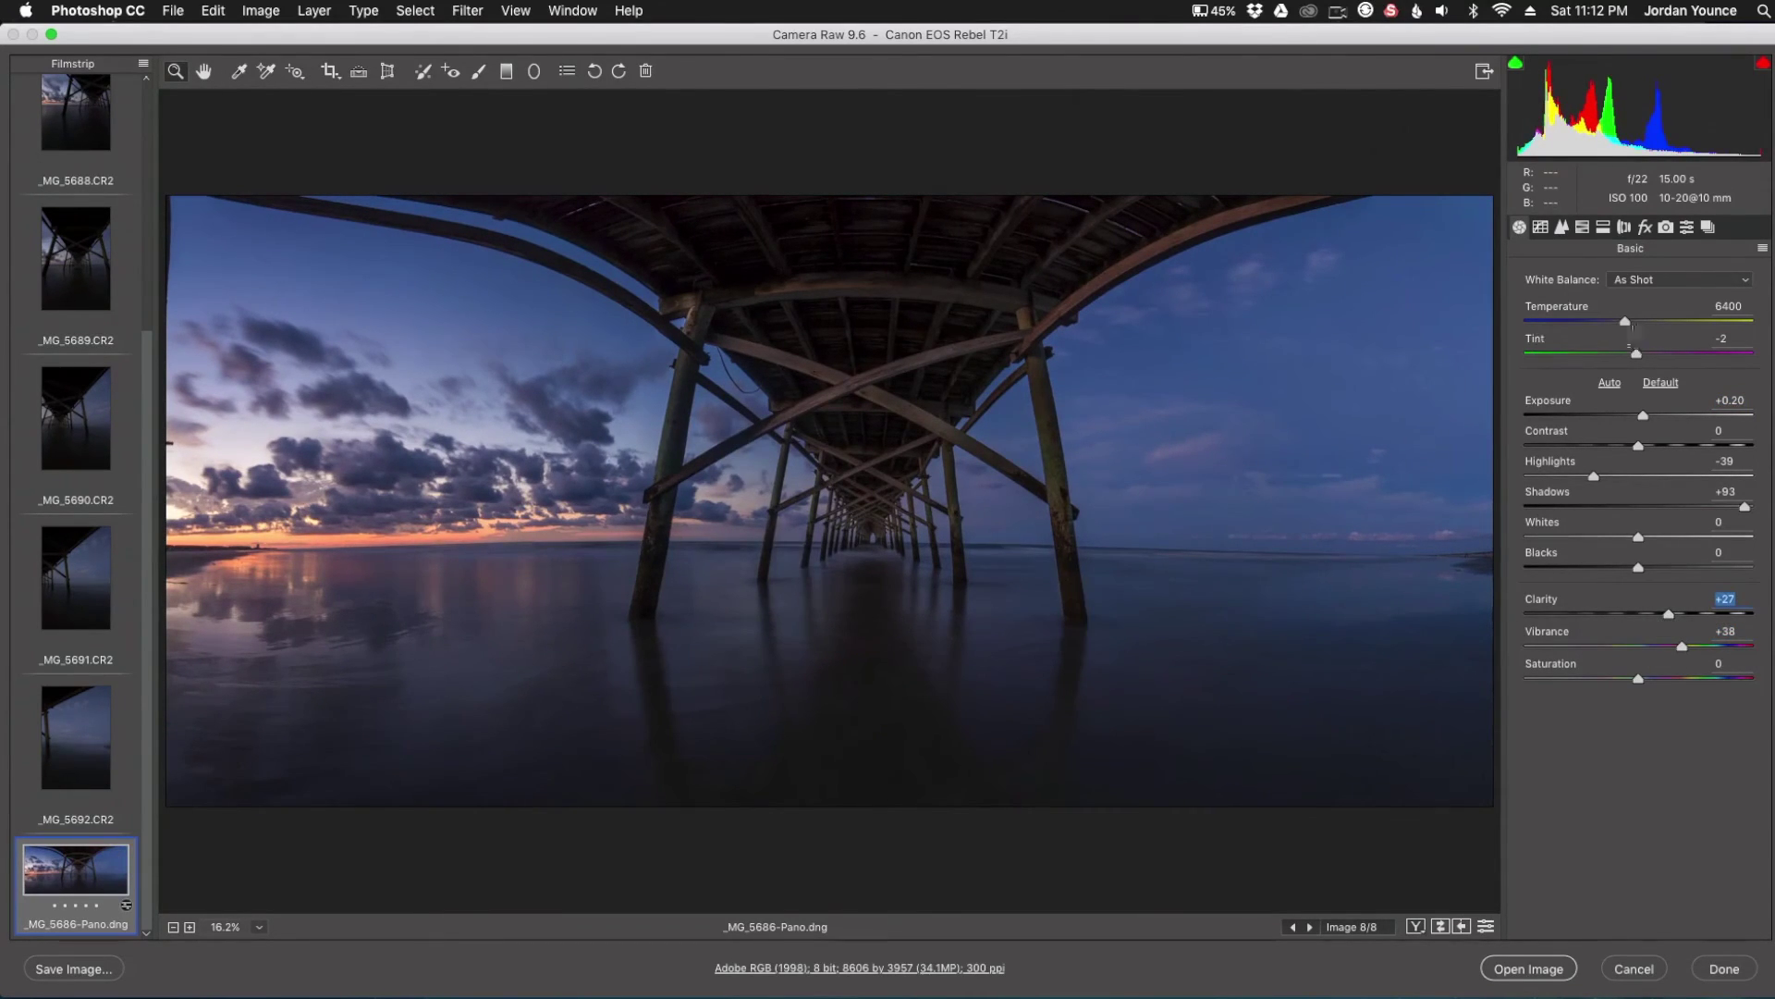
- Set Temperature to 6900, Tint to +5 and Exposure to +0.45
left_click_drag(1620, 320, 1637, 320)
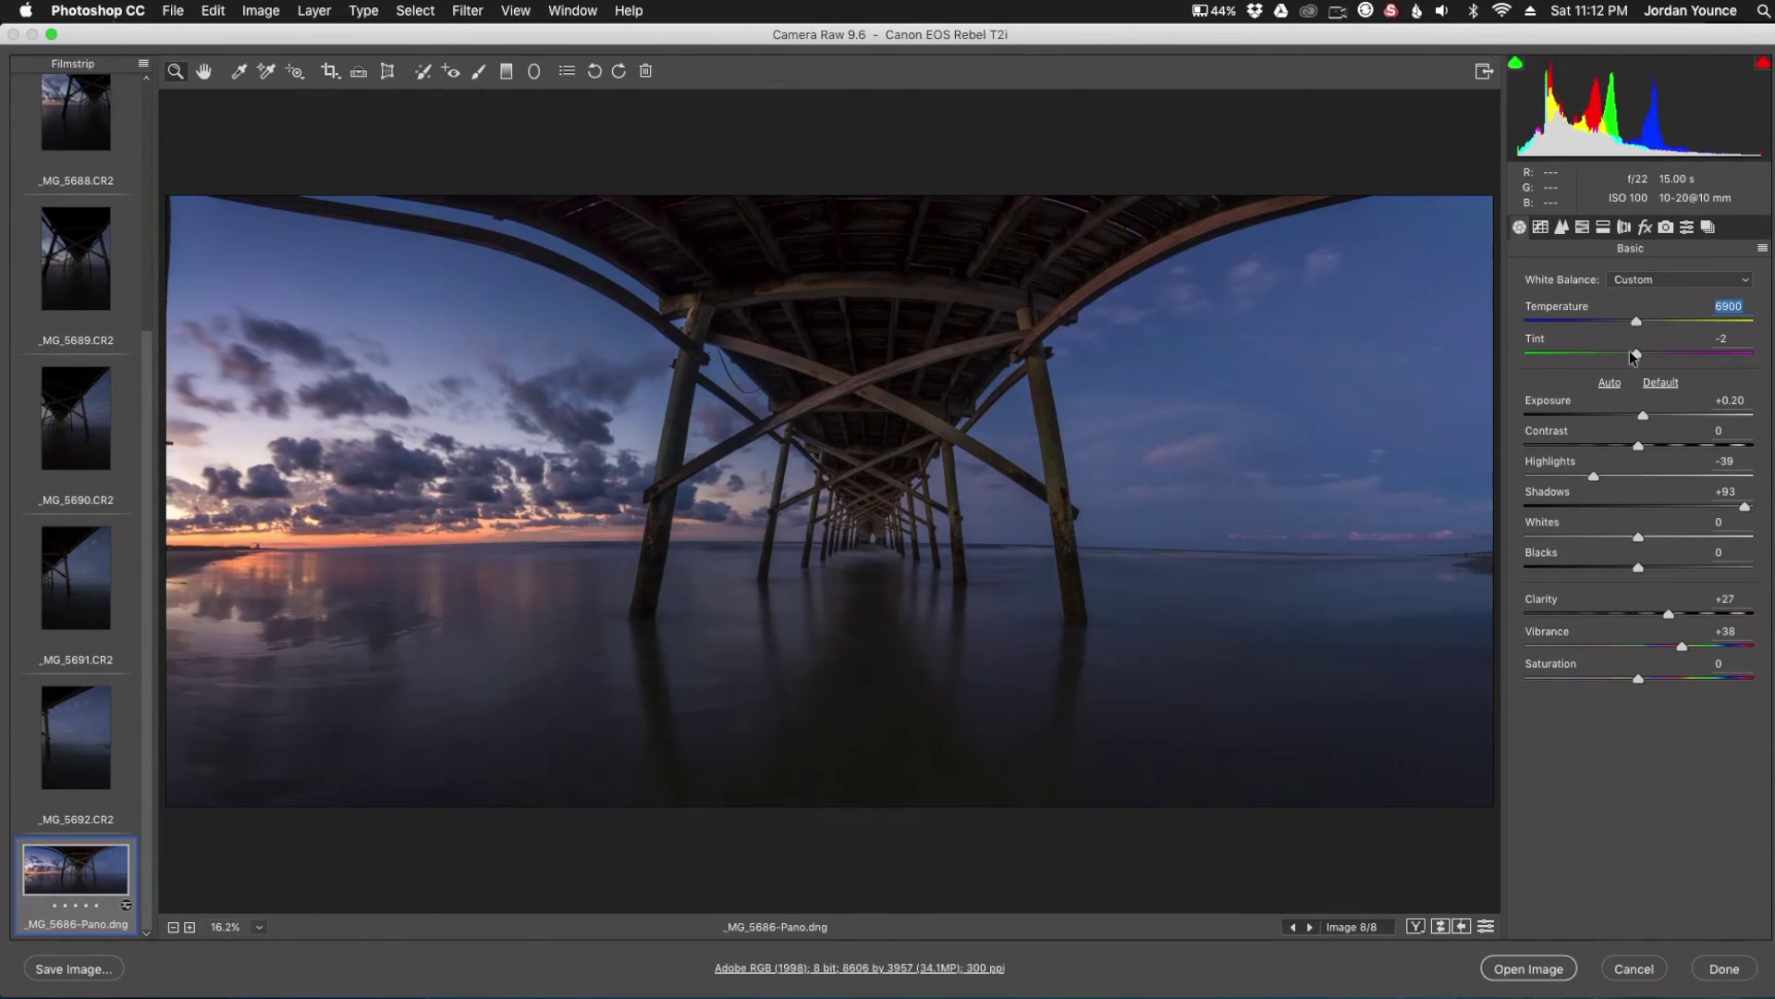
left_click_drag(1637, 354, 1642, 353)
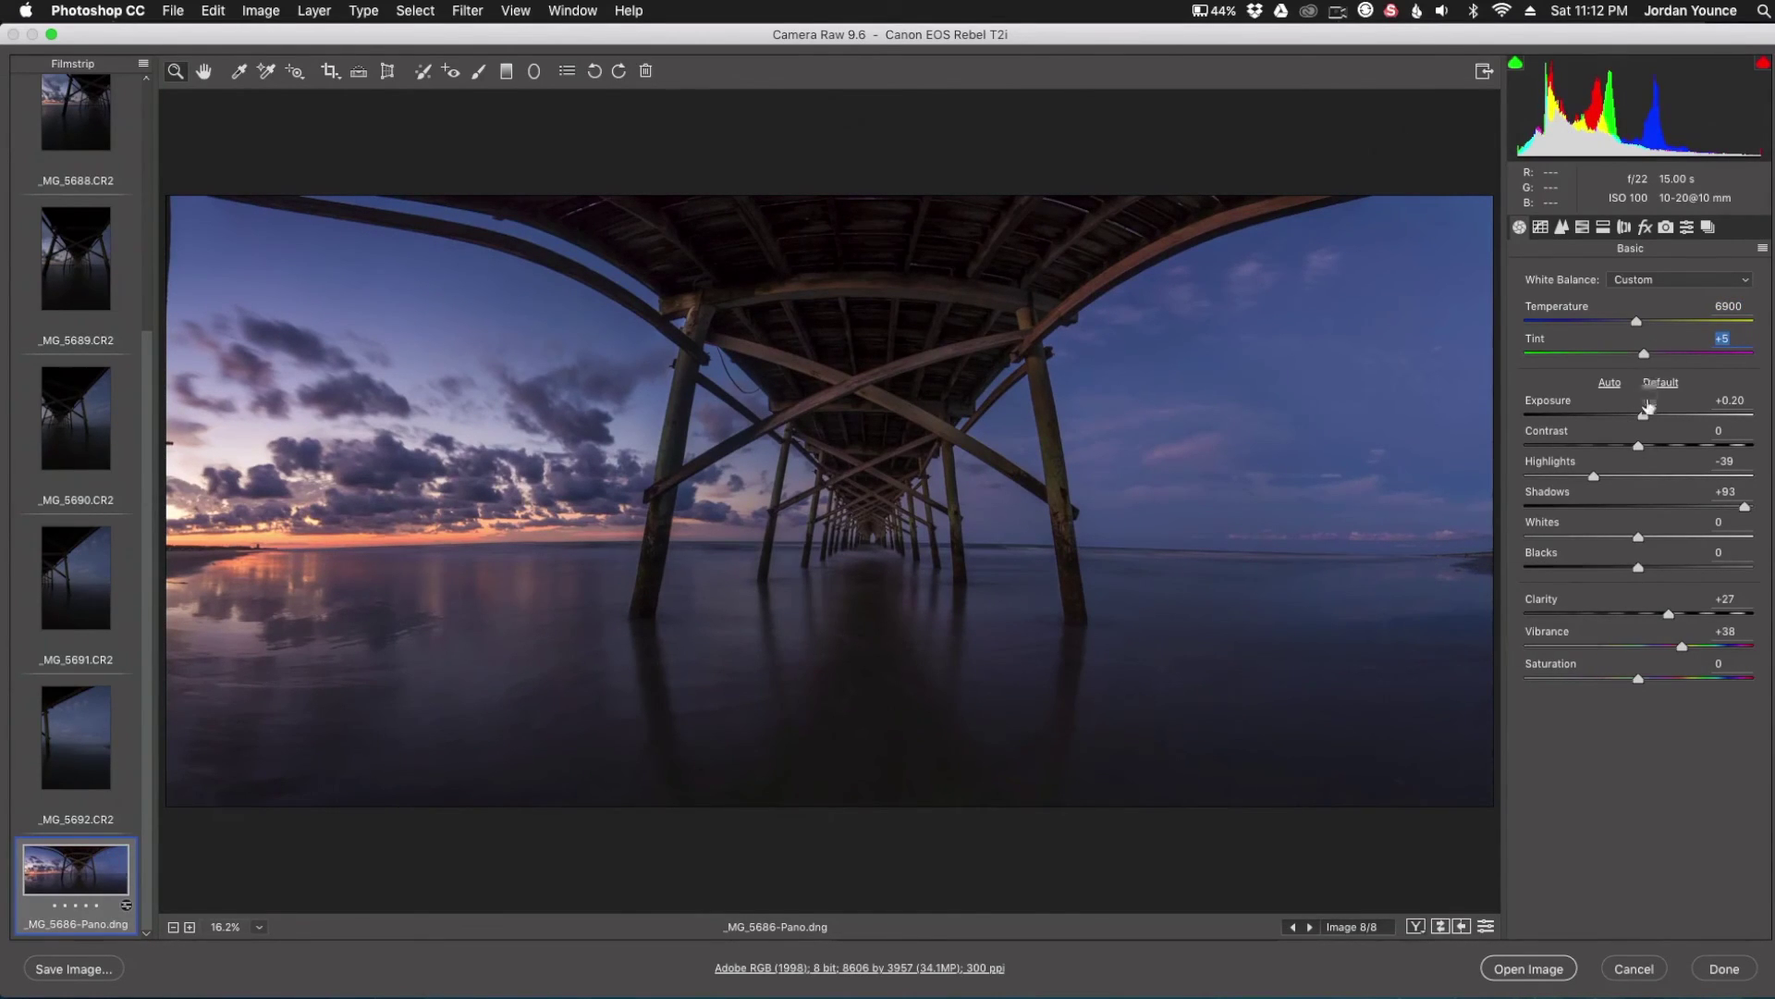
left_click_drag(1643, 415, 1645, 416)
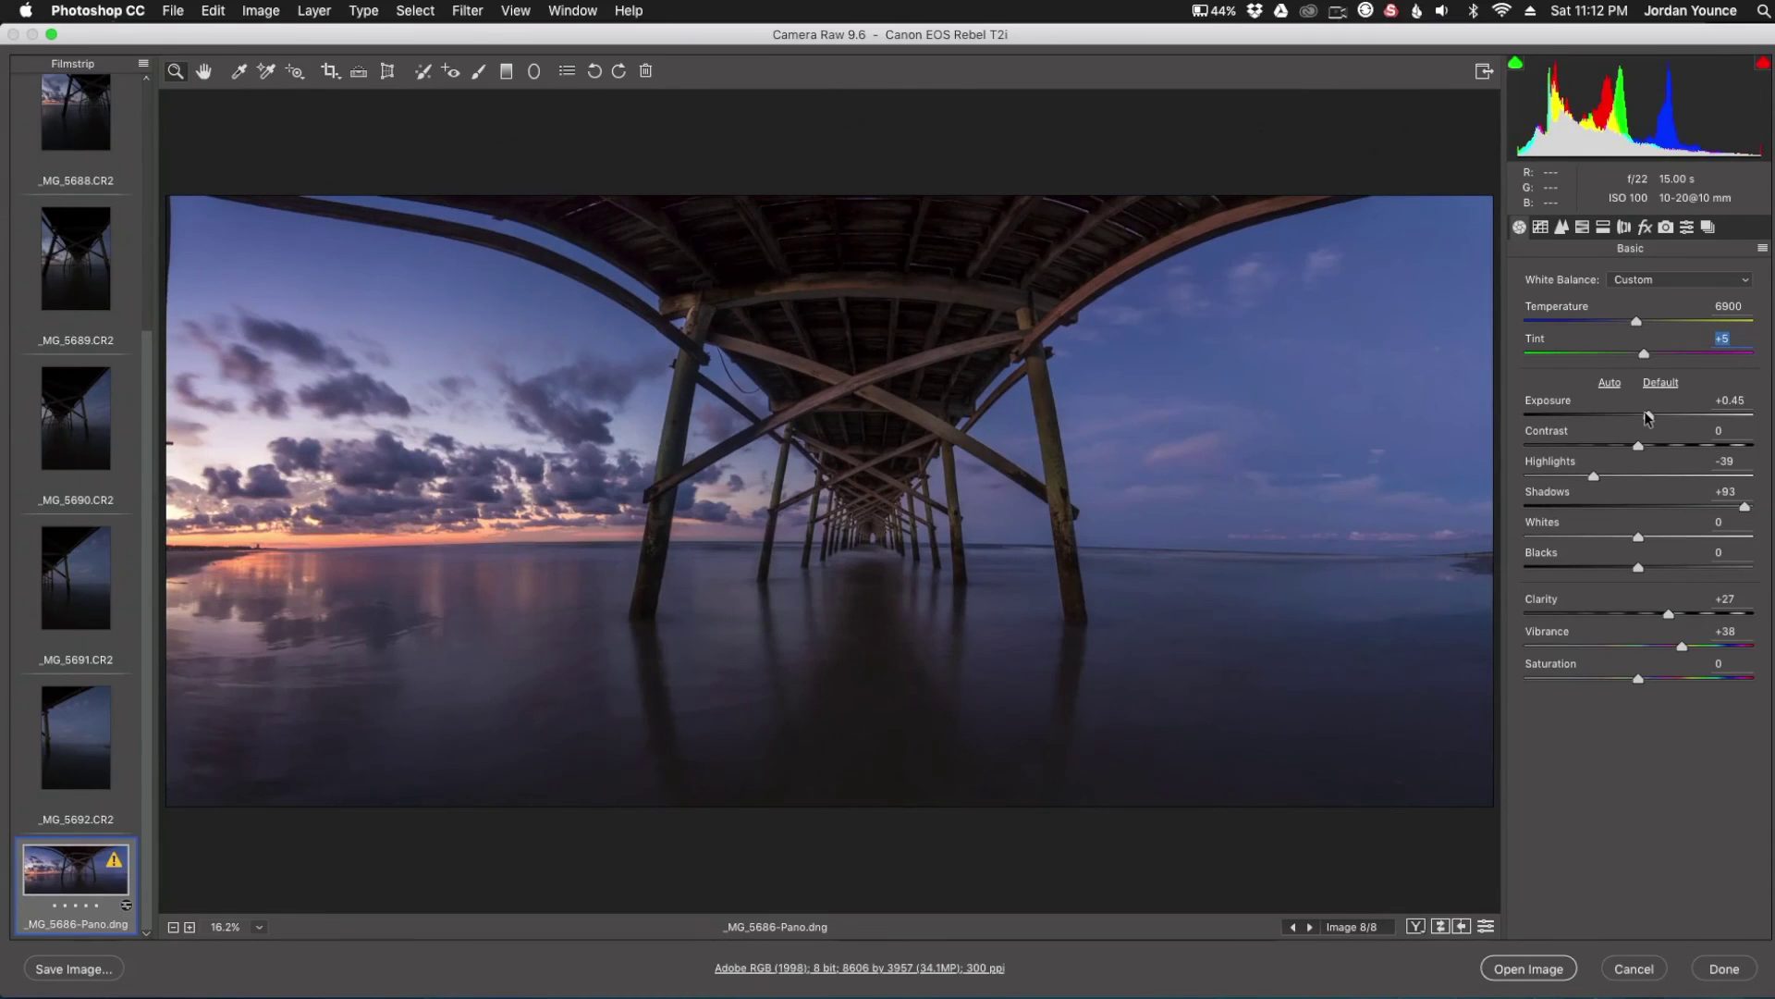
left_click(1646, 417)
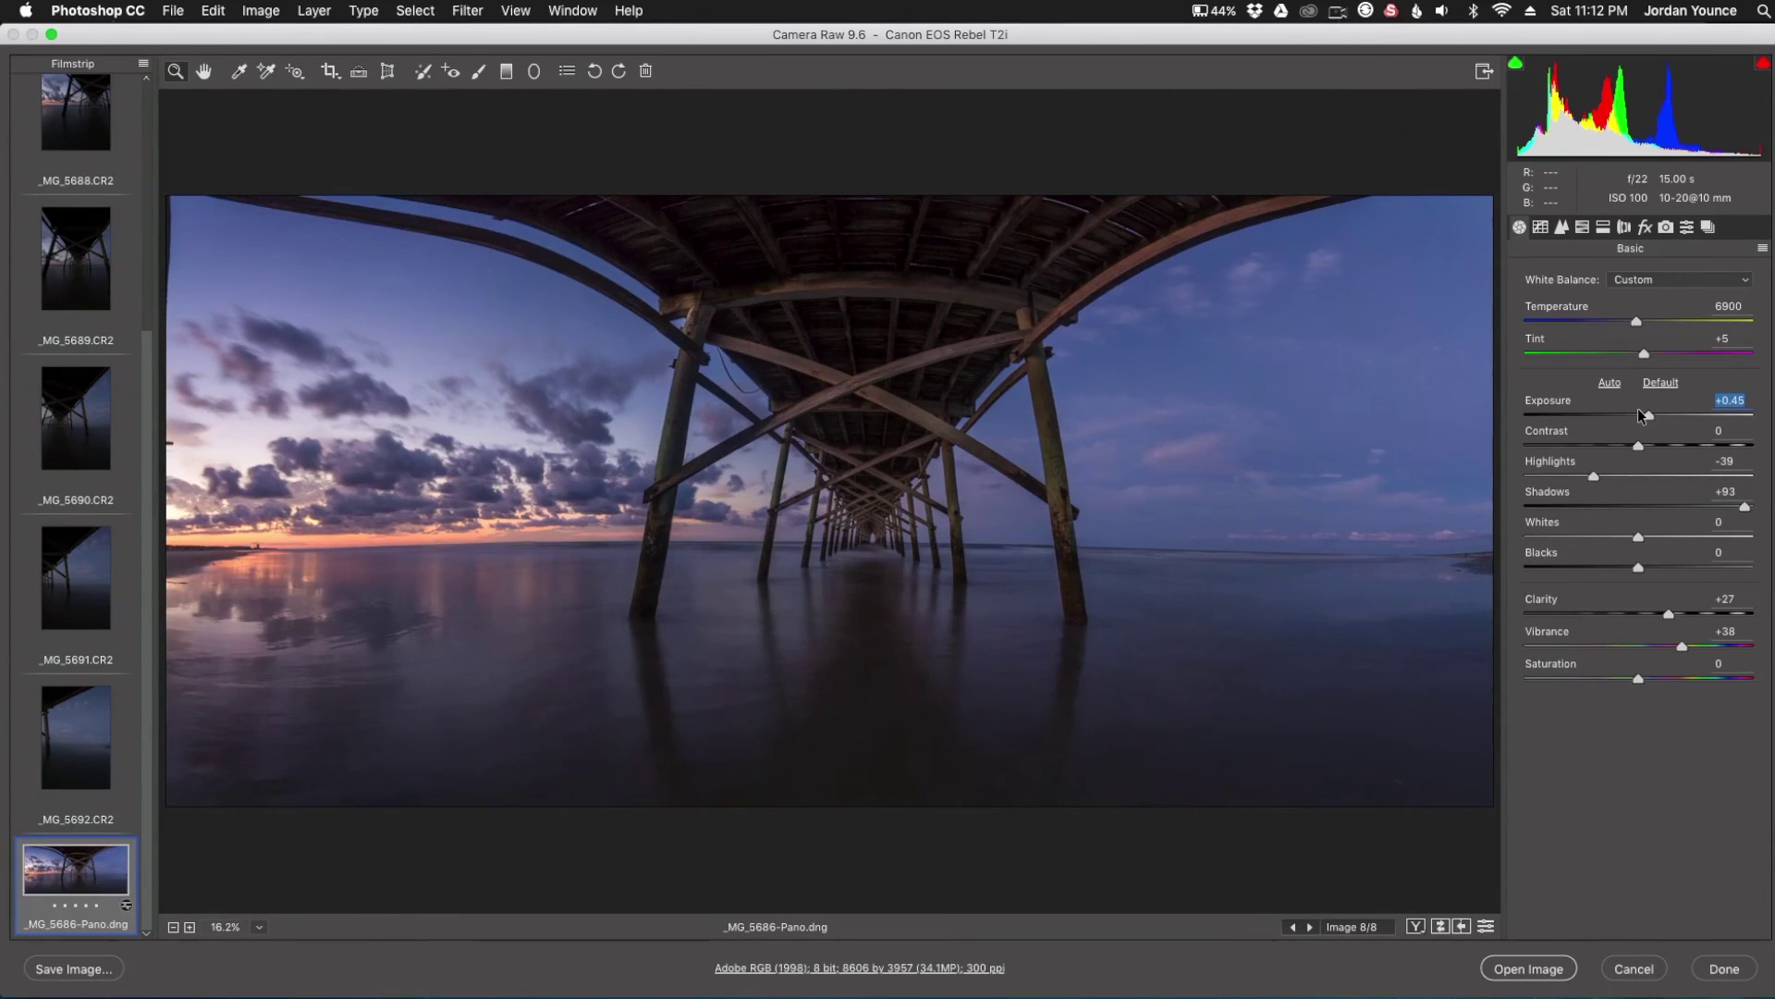